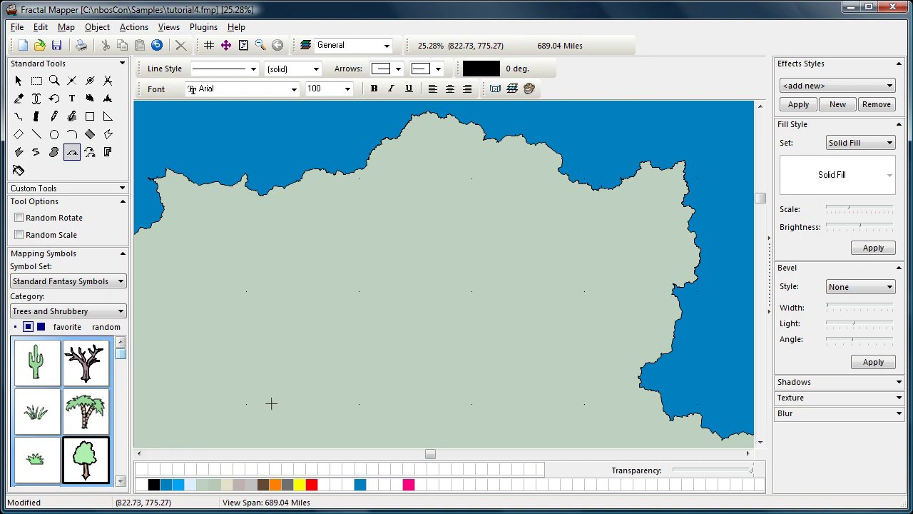
- Pick the round tree symbol and stamp four trees on the western landmass
left_click(87, 415)
left_click(90, 451)
left_click(206, 308)
left_click(226, 345)
left_click(274, 337)
left_click(275, 290)
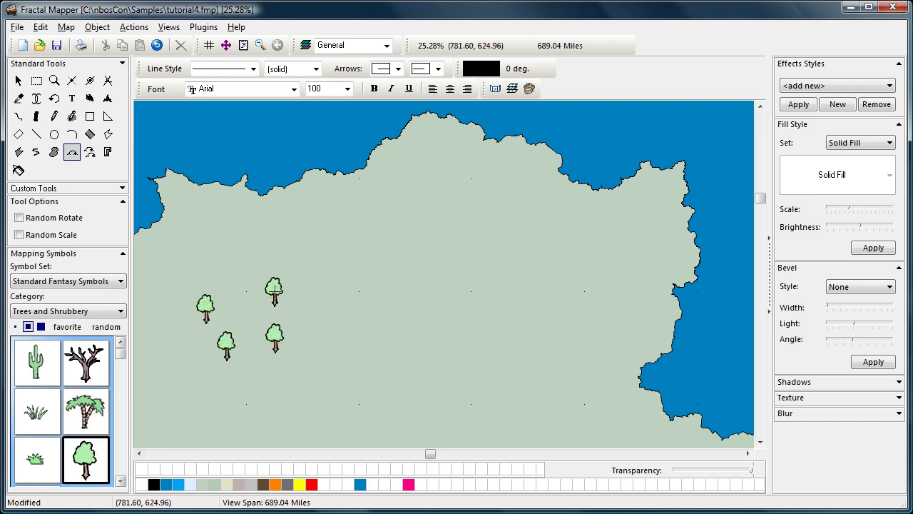
left_click(95, 284)
left_click(93, 283)
left_click(92, 313)
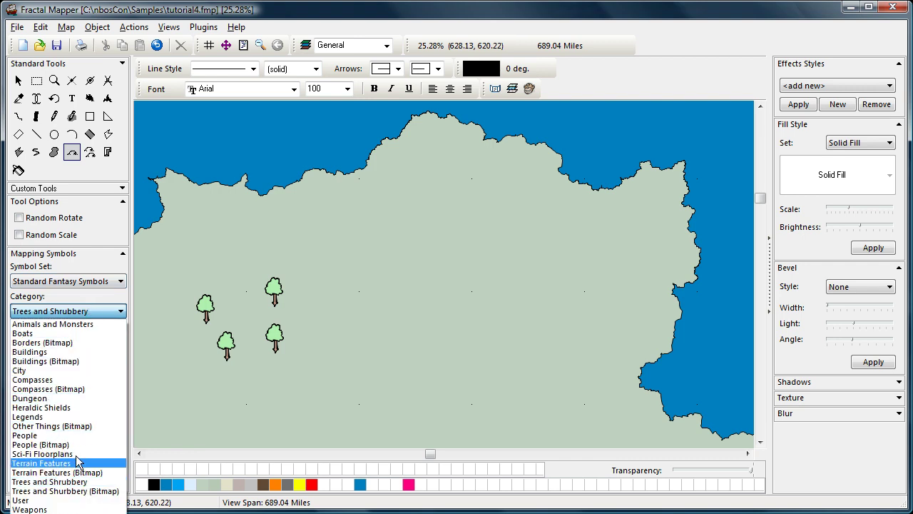
left_click(75, 297)
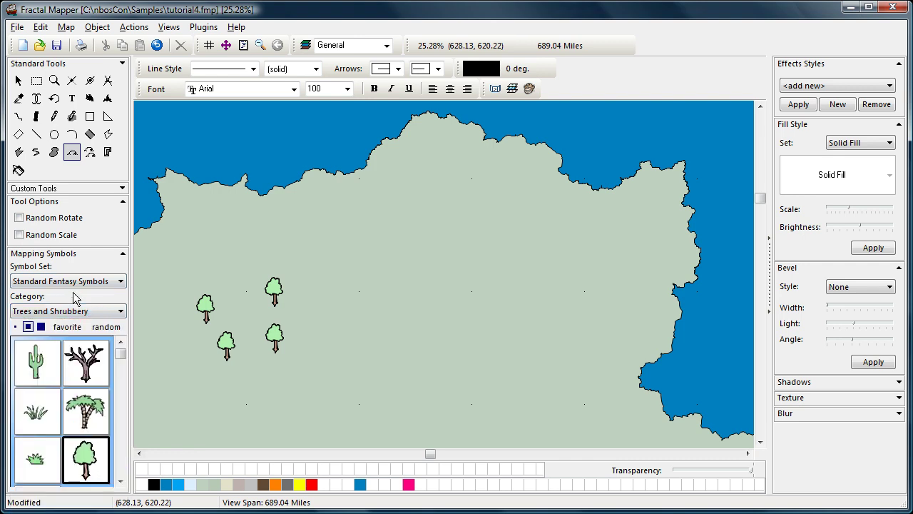
left_click(82, 281)
left_click(69, 320)
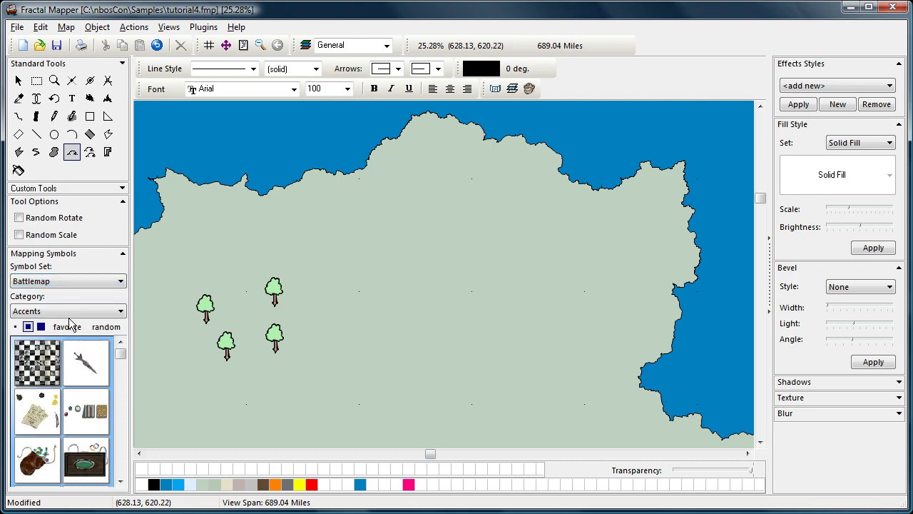
left_click(80, 311)
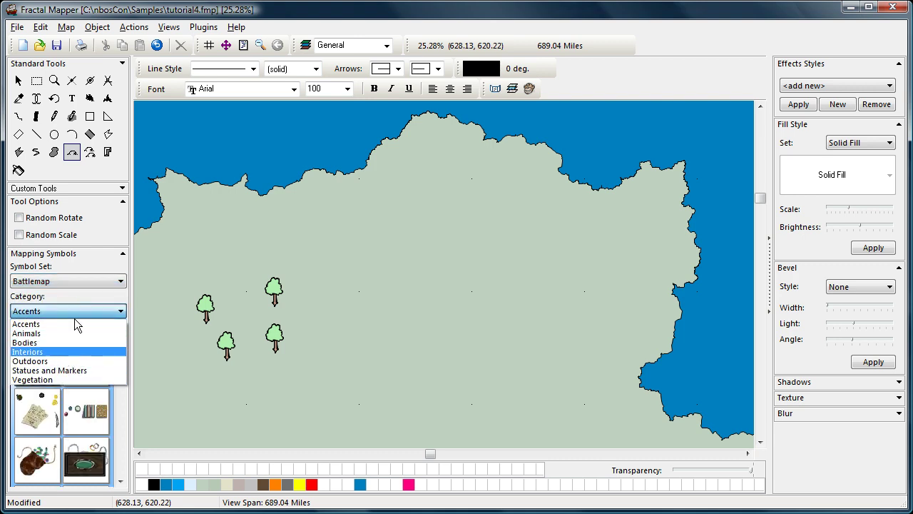
left_click(76, 303)
left_click(81, 282)
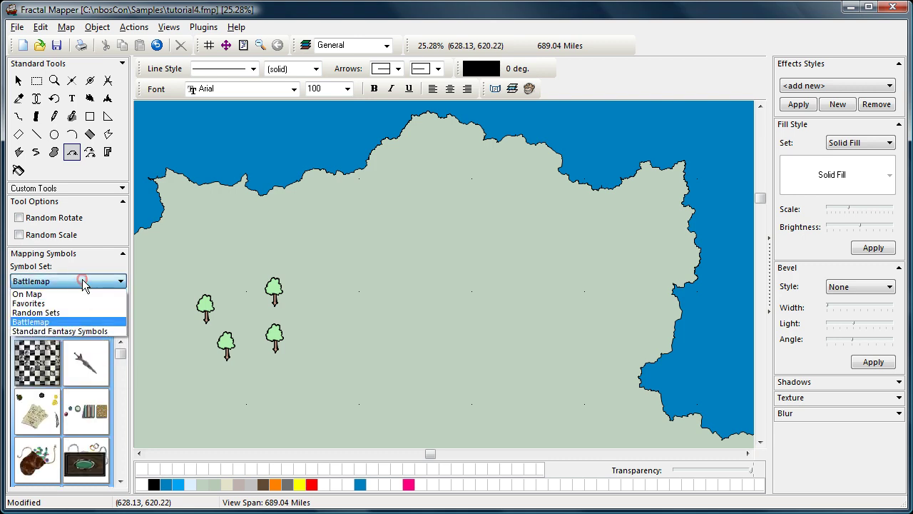
left_click(76, 331)
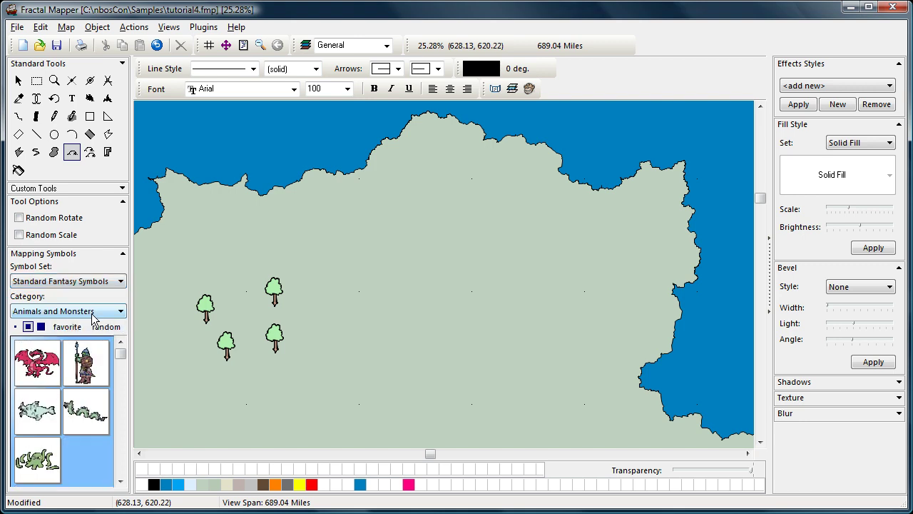
left_click(92, 319)
left_click(61, 483)
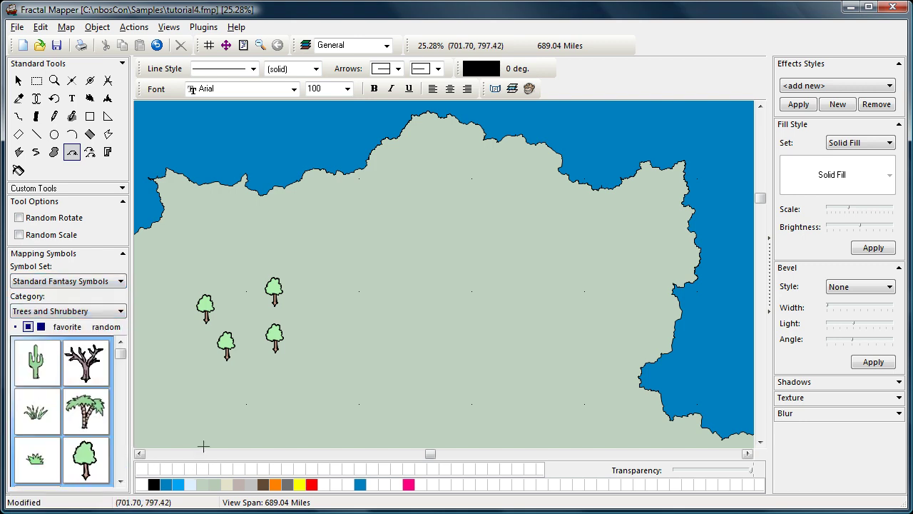
- Stamp three more round trees on the western land, one further north
left_click(89, 460)
left_click(327, 308)
left_click(317, 260)
left_click(289, 228)
- Drag out a large palm tree near the centre-bottom of the landmass
left_click(87, 413)
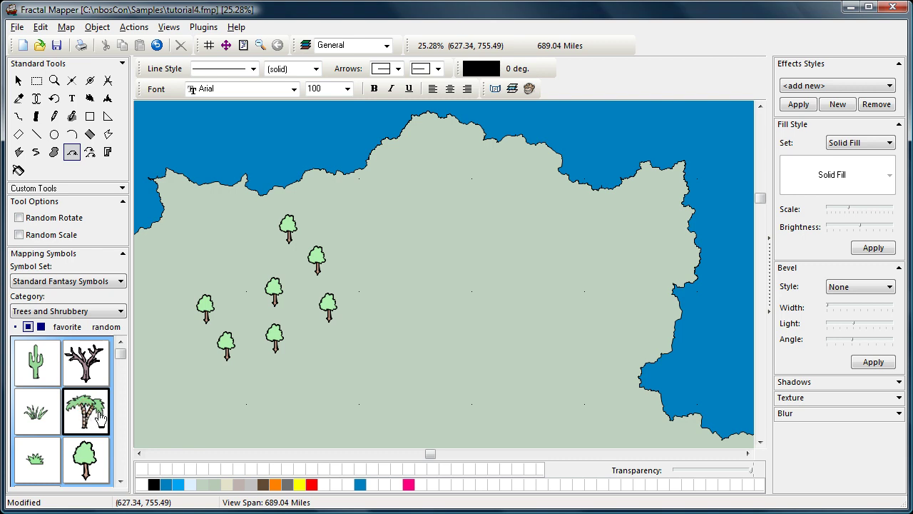
left_click_drag(353, 333, 435, 432)
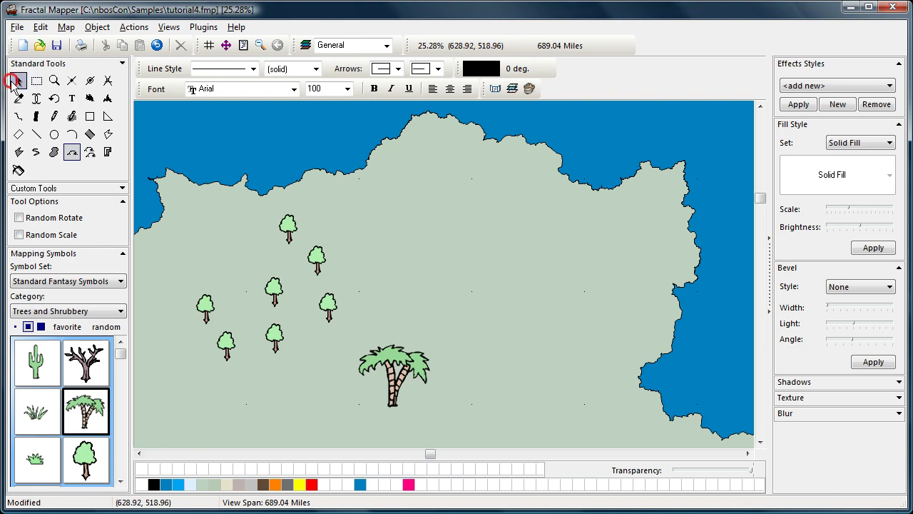
left_click(18, 80)
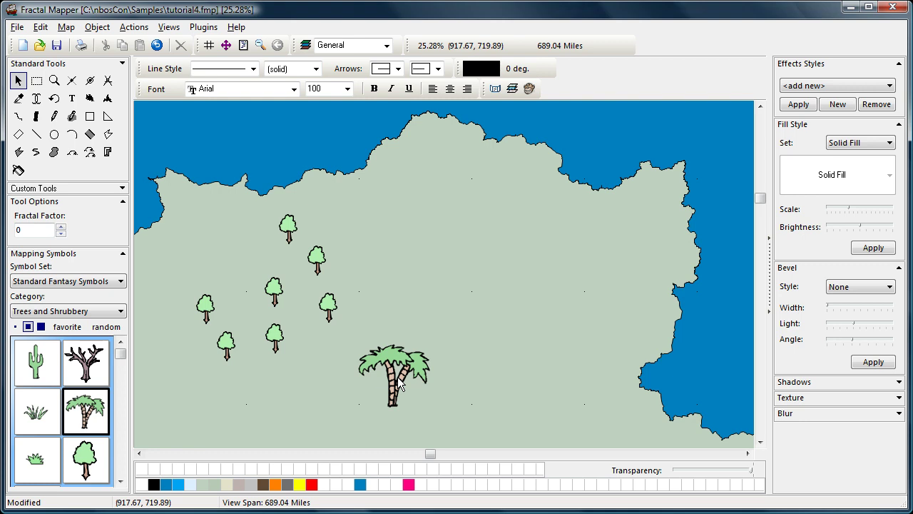
- Nudge the palm tree up and right, then rotate it to -1 degrees
left_click(395, 378)
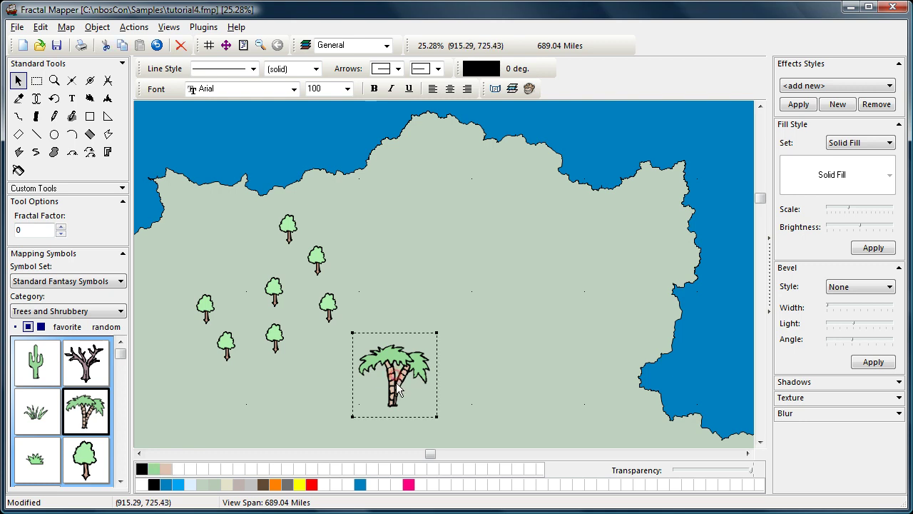
mouse_move(395, 378)
left_mouse_down()
mouse_move(415, 374)
mouse_move(391, 374)
mouse_move(400, 373)
left_mouse_up()
left_click(53, 98)
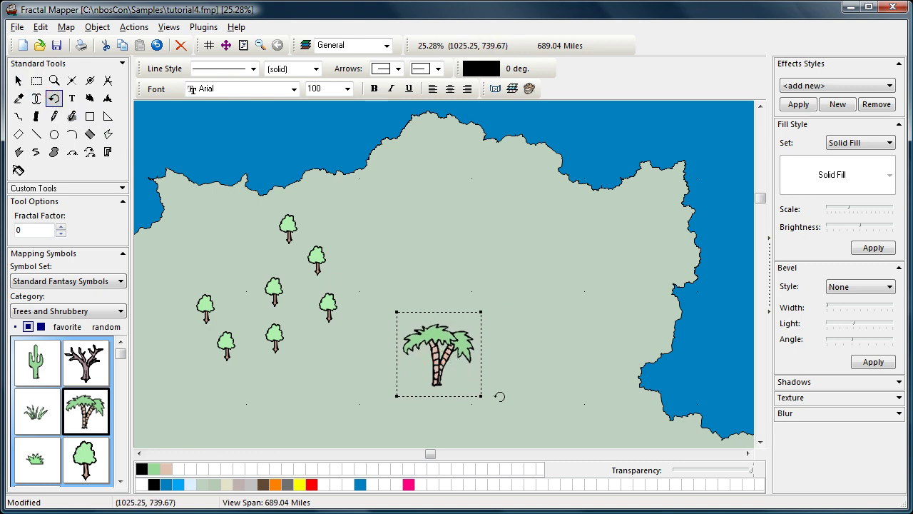
mouse_move(501, 392)
left_mouse_down()
mouse_move(532, 354)
mouse_move(509, 321)
mouse_move(523, 385)
mouse_move(514, 395)
left_mouse_up()
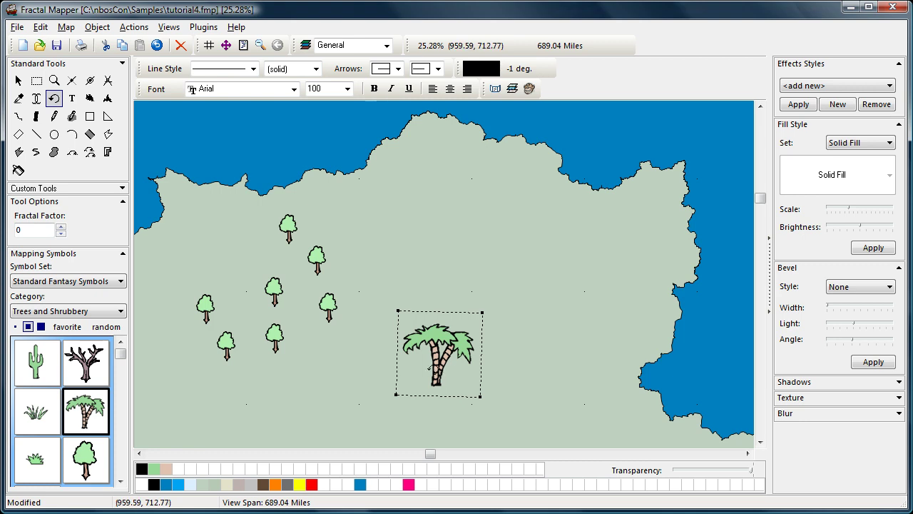
- Stamp about a dozen palm trees along the southern shore and up into the centre
left_click(98, 420)
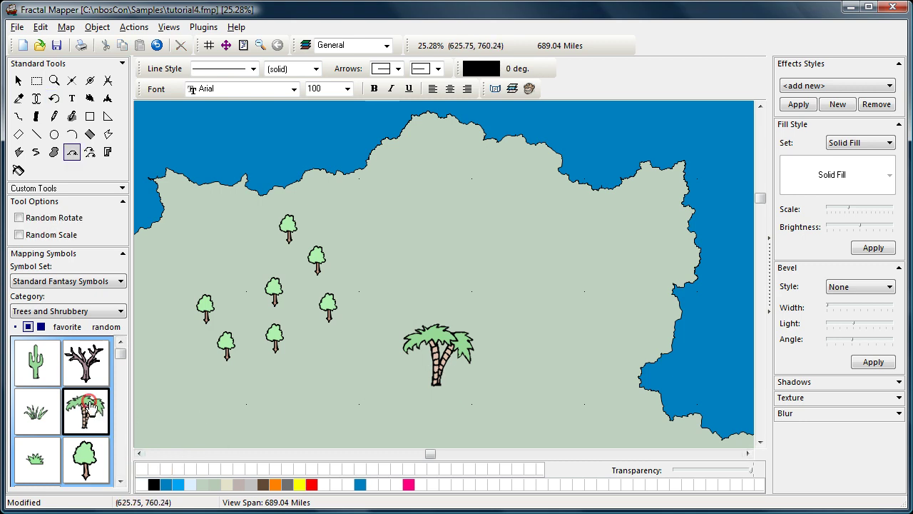
left_click(248, 395)
left_click(292, 394)
left_click(329, 390)
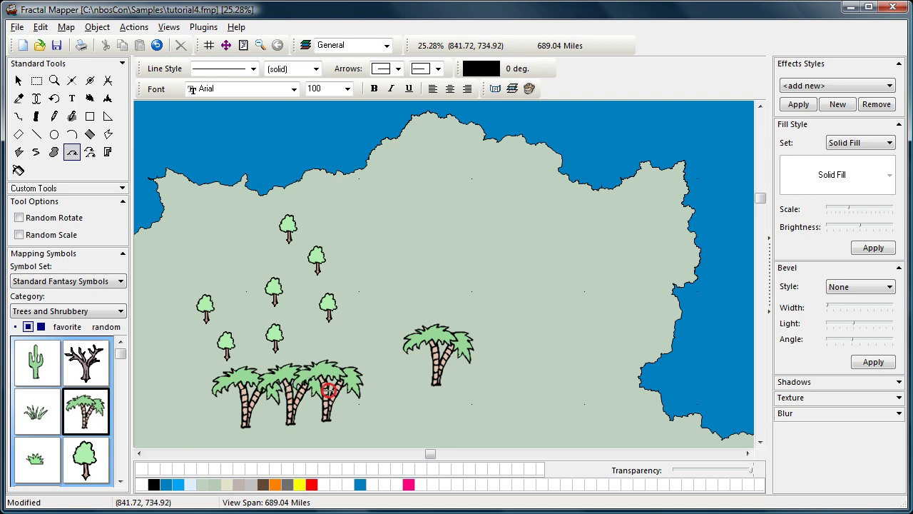
left_click(359, 382)
left_click(397, 392)
left_click(452, 398)
left_click(495, 382)
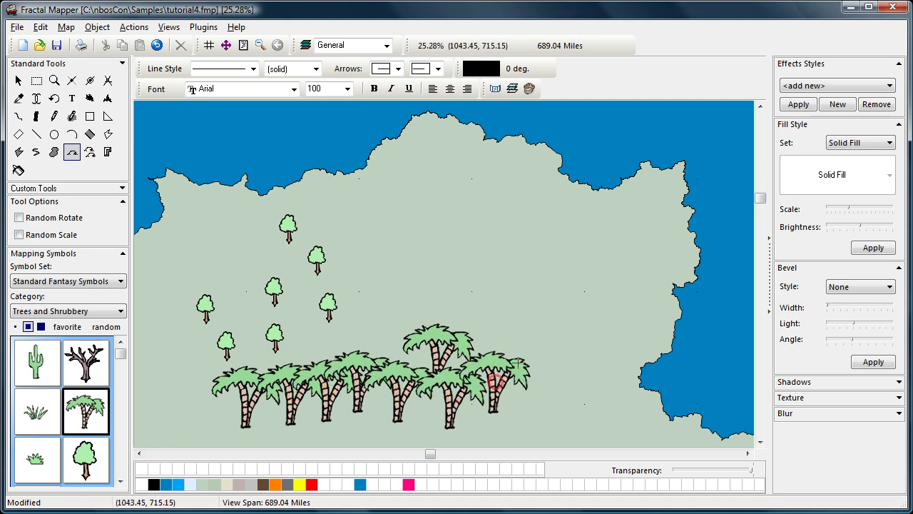
left_click(521, 342)
left_click(521, 289)
left_click(462, 273)
left_click(396, 262)
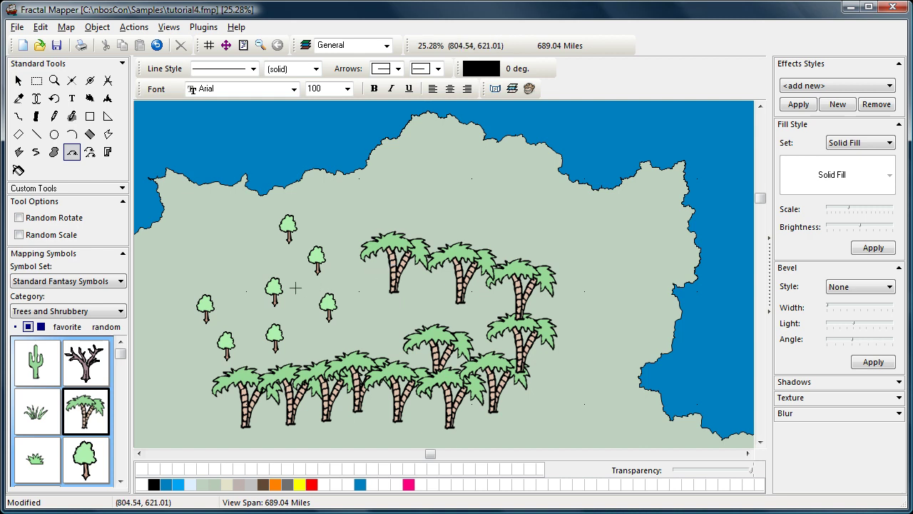
- Delete all trees and choose the long rectangular building from the City category
key("ctrl+a")
key("Delete")
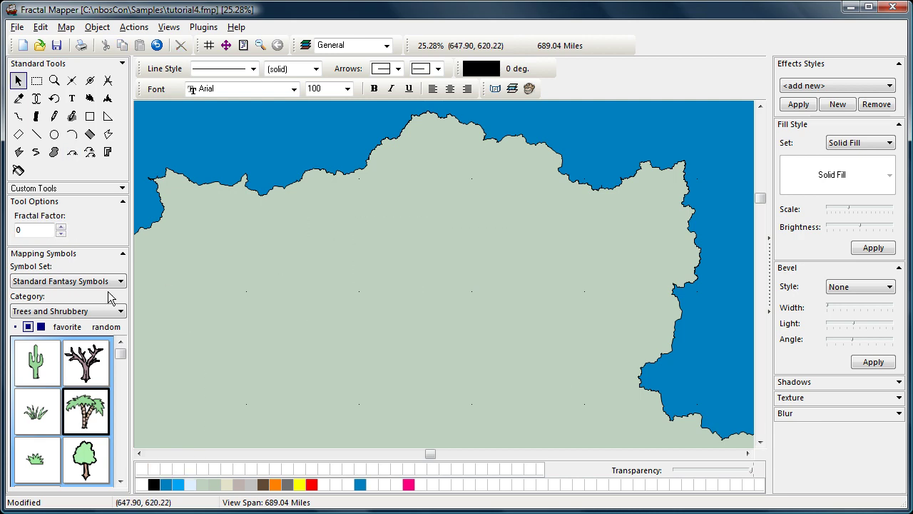
left_click(90, 312)
left_click(51, 348)
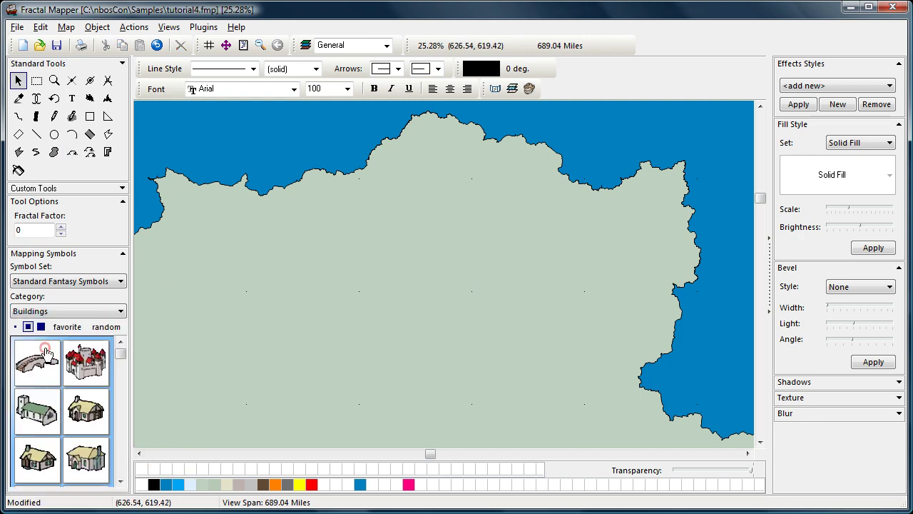
left_click(64, 311)
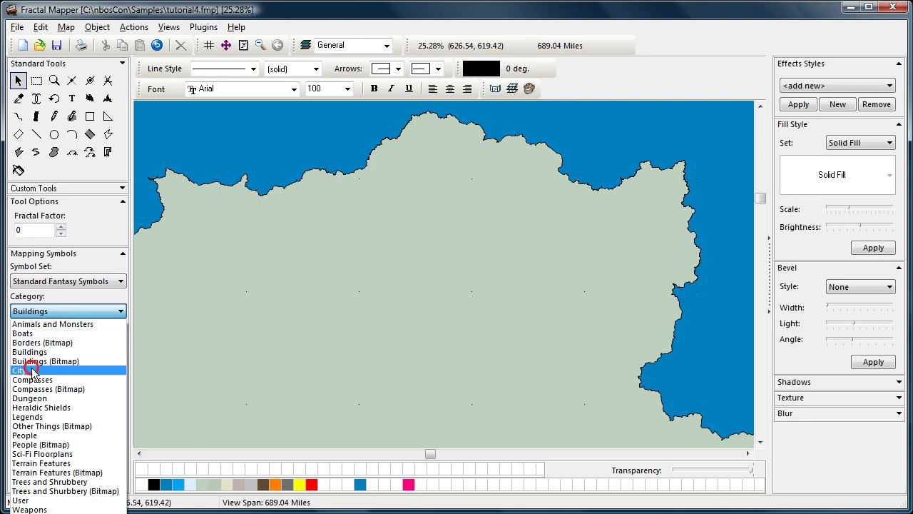
left_click(34, 370)
left_click(117, 424)
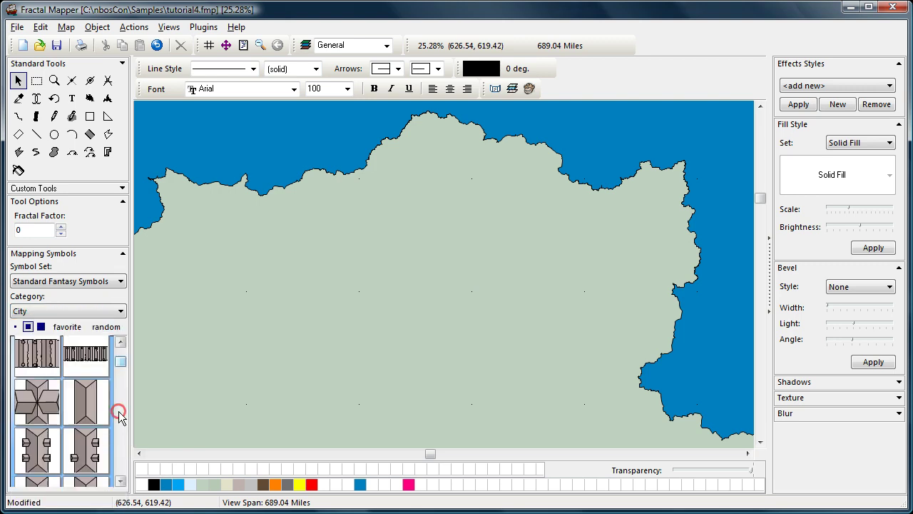
left_click(100, 446)
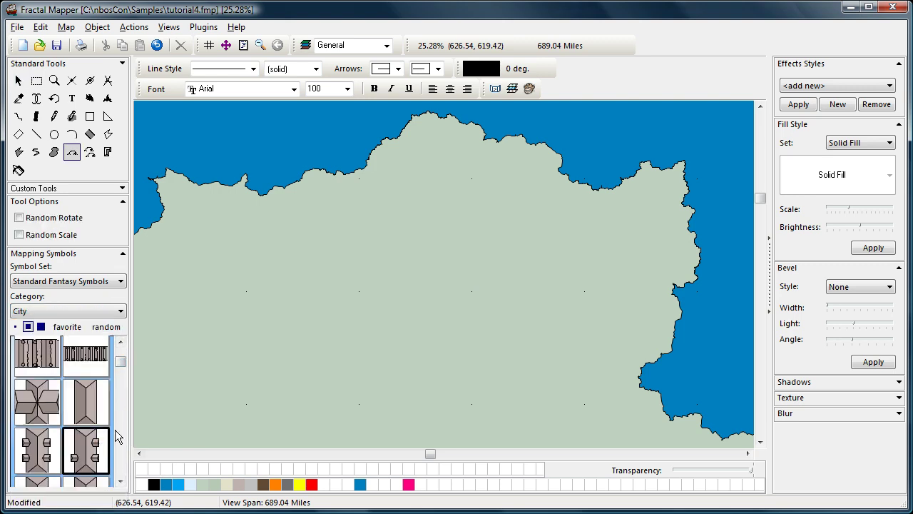
- Stamp eight upright buildings across the western landmass
left_click(194, 293)
left_click(196, 330)
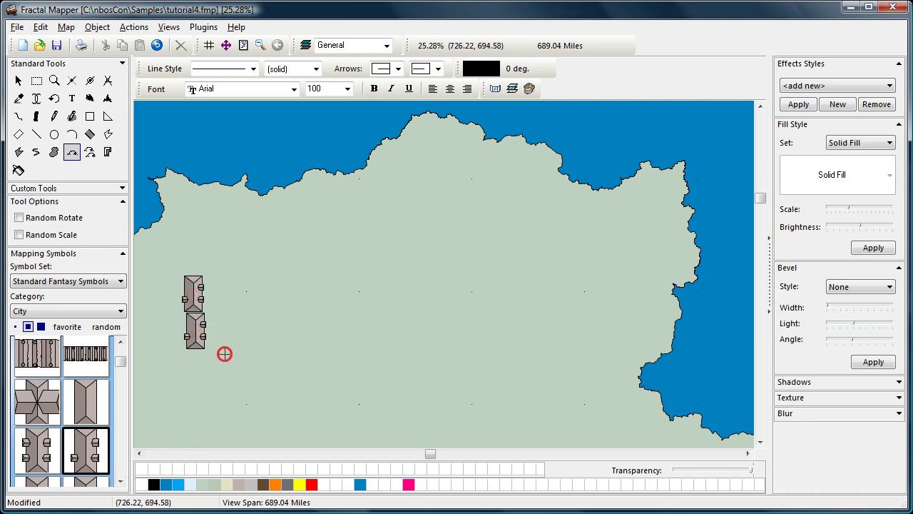
left_click(223, 352)
left_click(264, 316)
left_click(243, 282)
left_click(286, 243)
left_click(330, 278)
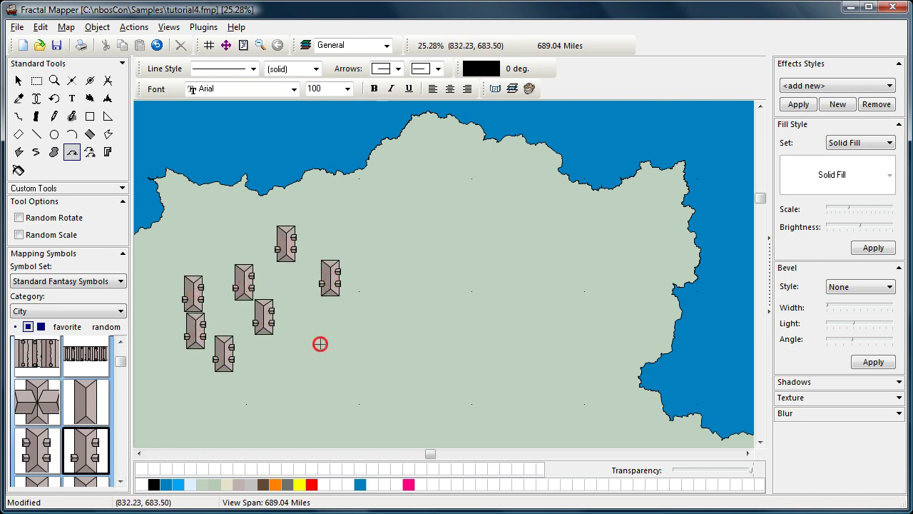
left_click(320, 344)
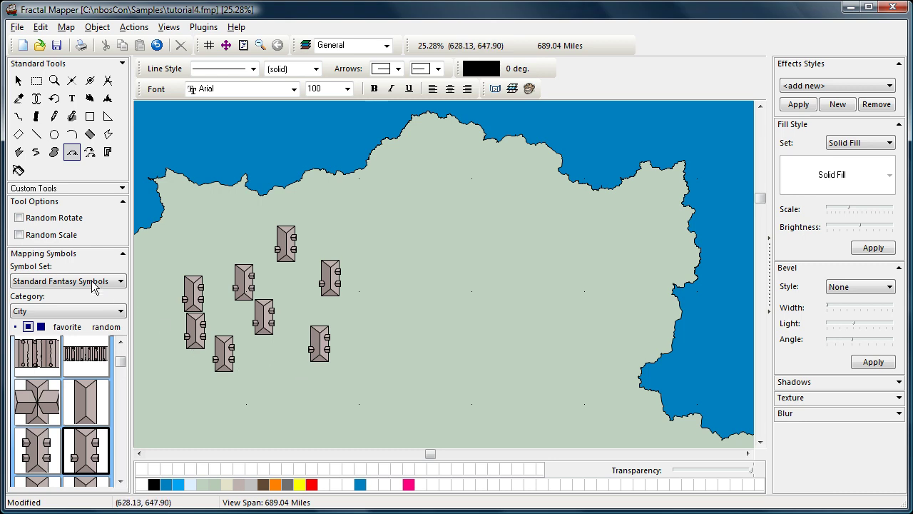
- Turn on Random Rotate and place fifteen randomly rotated buildings across the land
left_click(43, 223)
left_click(391, 230)
left_click(388, 272)
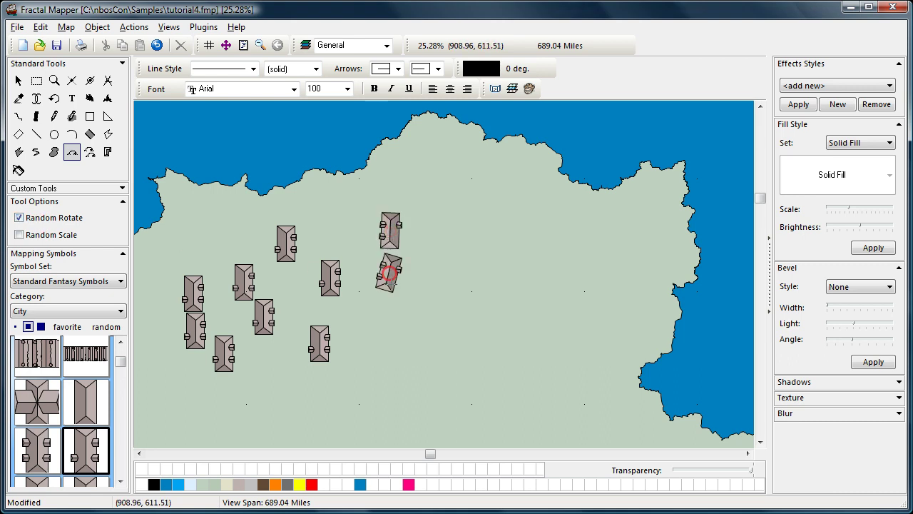
left_click(415, 315)
left_click(485, 282)
left_click(458, 236)
left_click(426, 189)
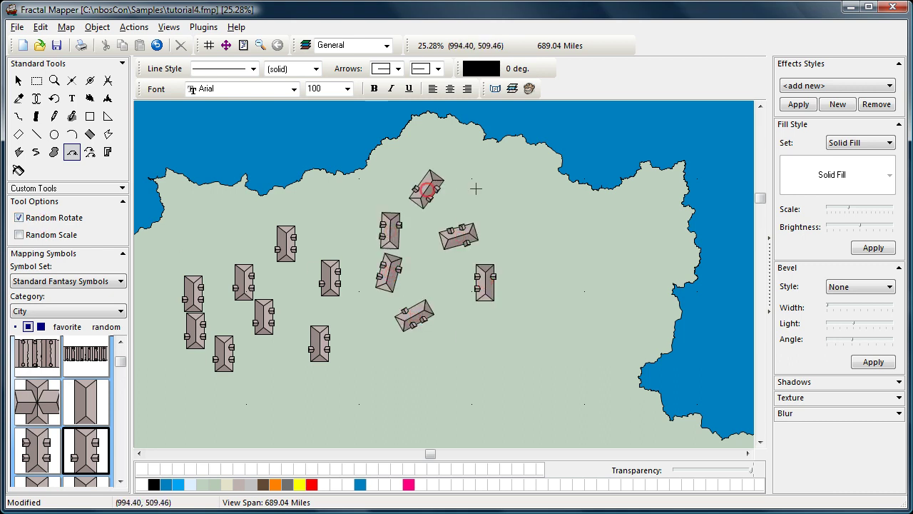
left_click(495, 191)
left_click(542, 240)
left_click(575, 305)
left_click(568, 382)
left_click(498, 394)
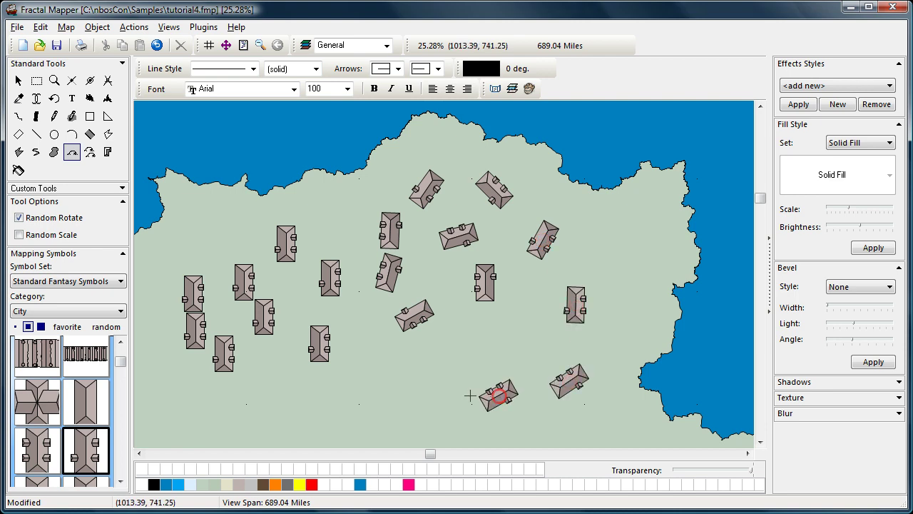
left_click(422, 389)
left_click(450, 360)
left_click(314, 410)
left_click(234, 399)
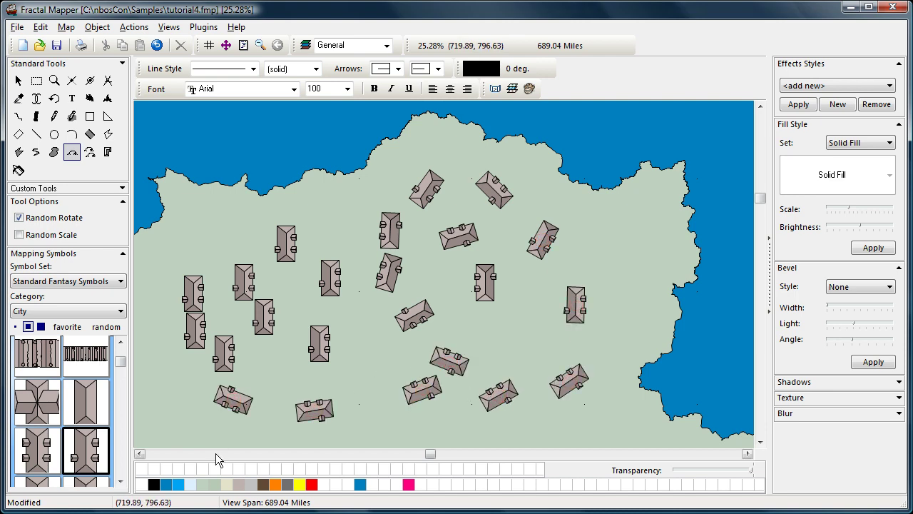
- Delete every building from the map and reselect the building symbol
key("ctrl+a")
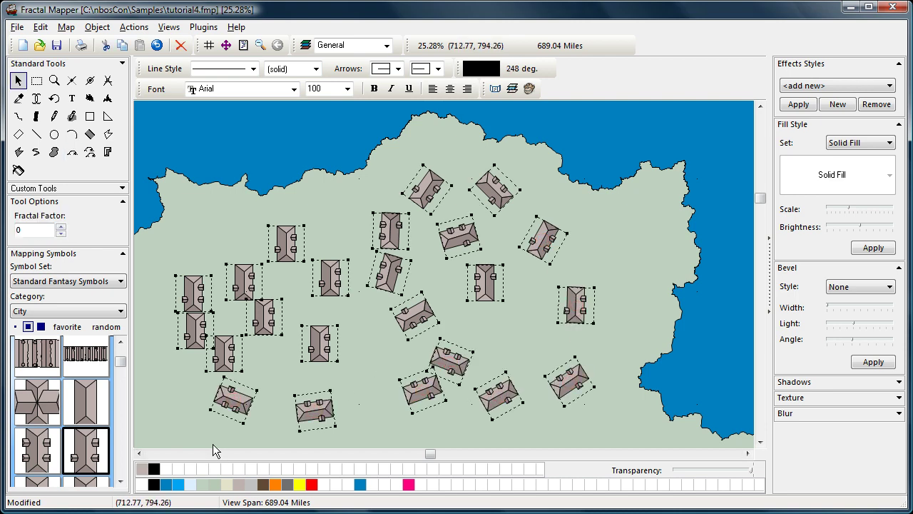
key("Delete")
left_click(89, 446)
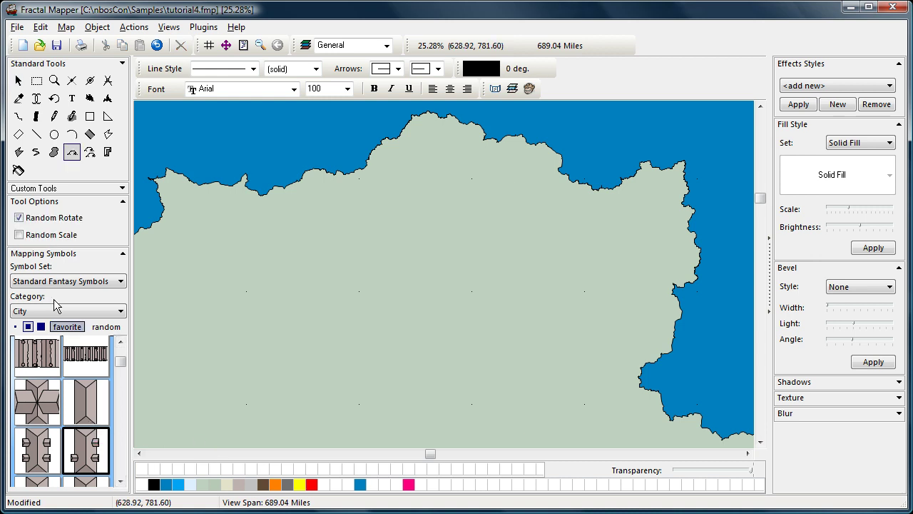
- Enable Random Scale, disable Random Rotate, and lay a first row of eleven buildings
left_click(42, 235)
left_click(42, 218)
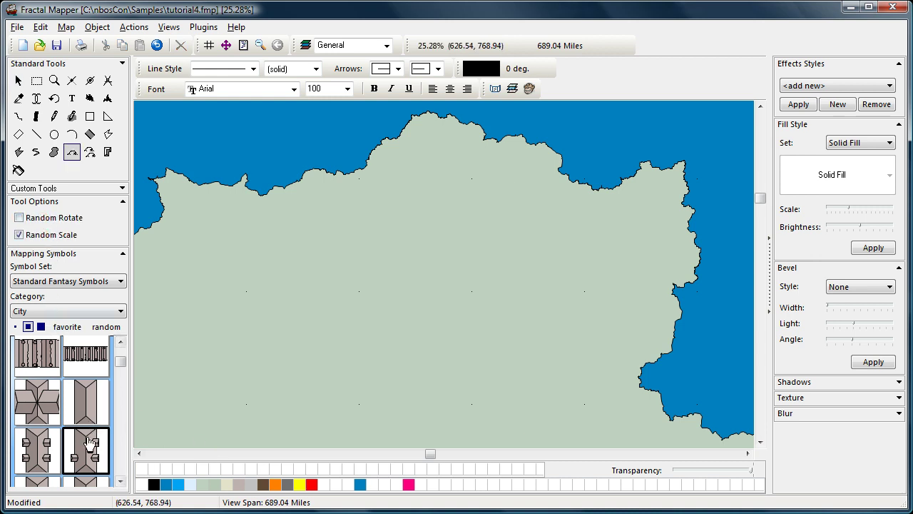
left_click(197, 276)
left_click(223, 276)
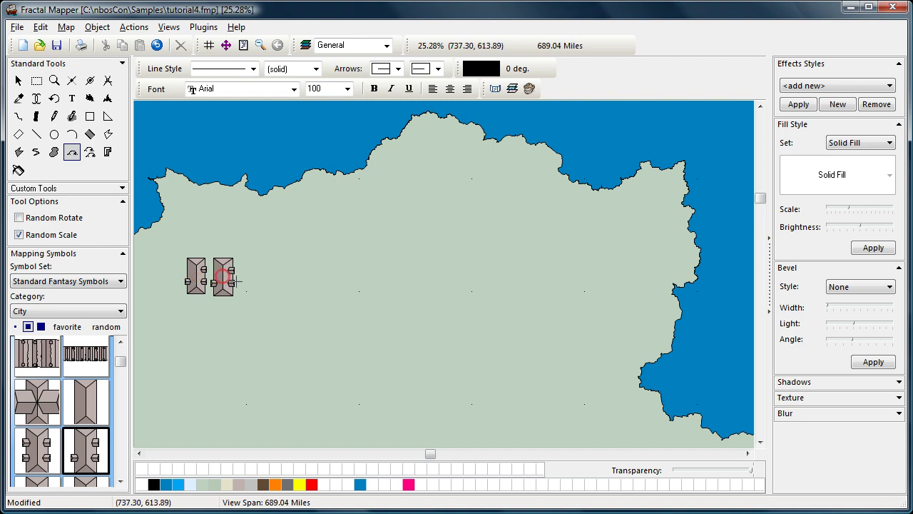
left_click(251, 276)
left_click(280, 275)
left_click(306, 271)
left_click(335, 276)
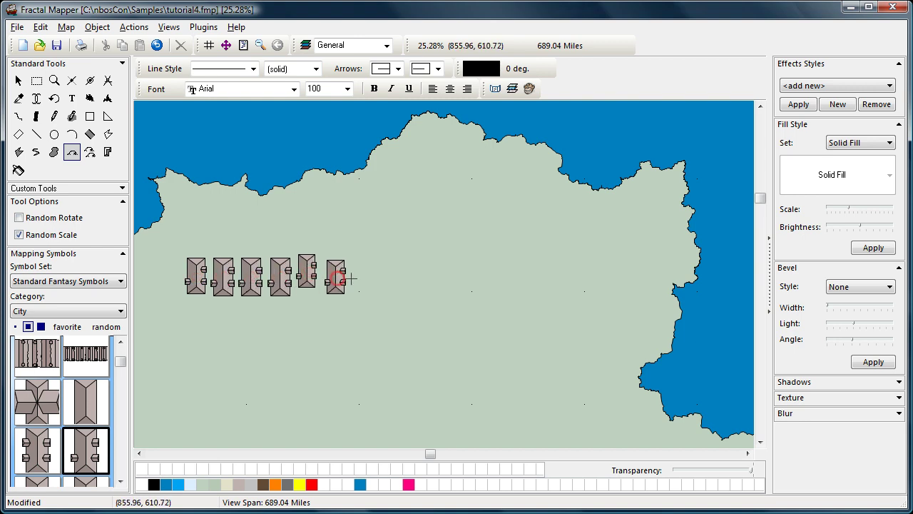
left_click(365, 274)
left_click(401, 274)
left_click(427, 265)
left_click(470, 265)
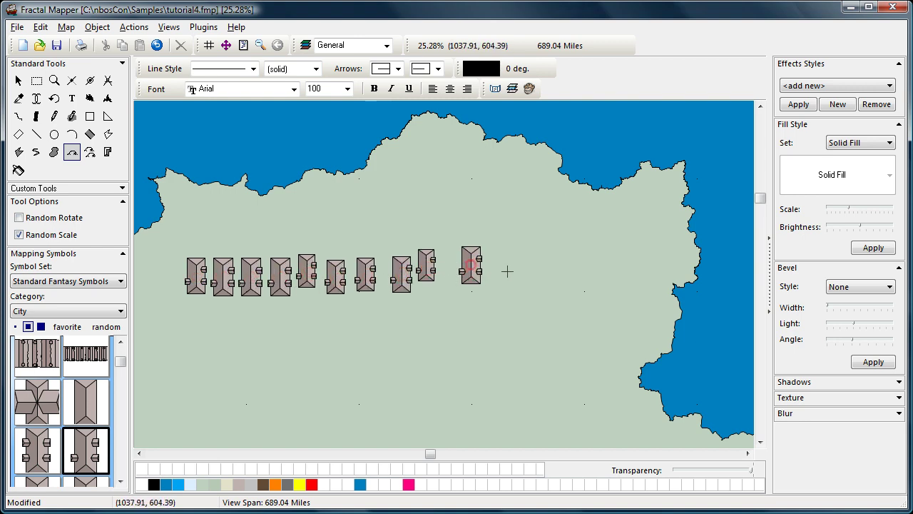
left_click(500, 266)
- Add a second row of eight buildings below, running westward
left_click(458, 322)
left_click(410, 323)
left_click(372, 326)
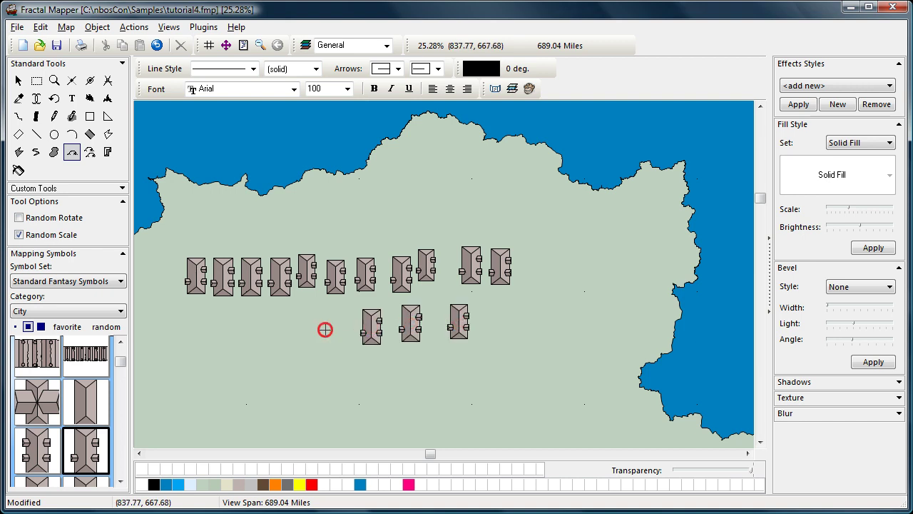
left_click(326, 329)
left_click(280, 323)
left_click(239, 327)
left_click(209, 322)
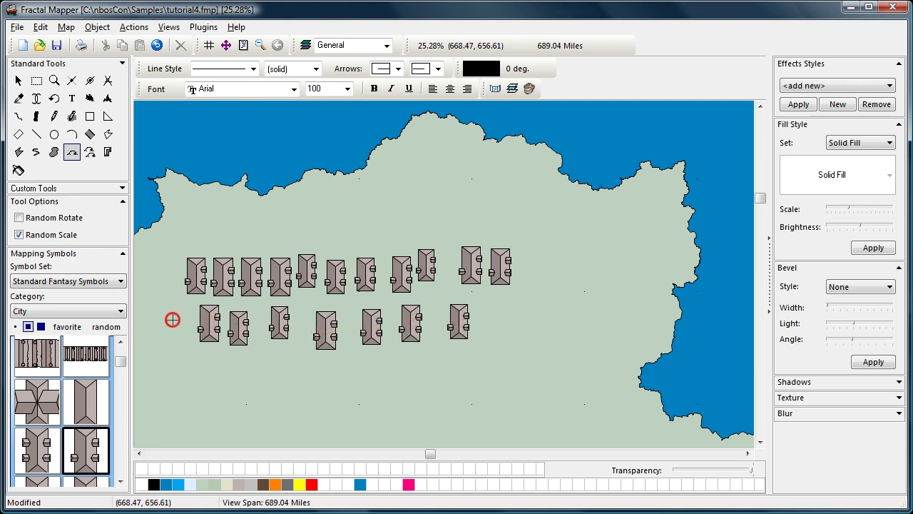
left_click(170, 318)
- Add a third row of buildings rightward, curving up toward the east coast
left_click(193, 364)
left_click(243, 365)
left_click(289, 372)
left_click(322, 368)
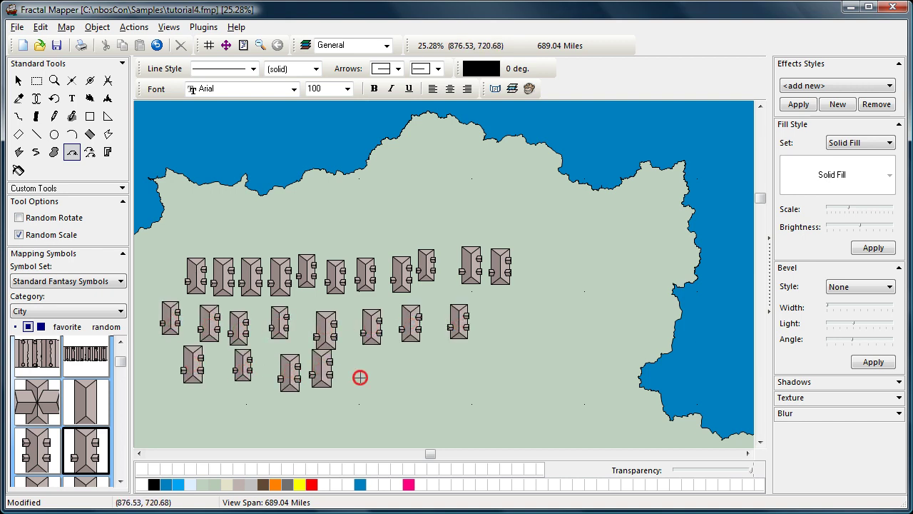
left_click(360, 378)
left_click(403, 372)
left_click(440, 368)
left_click(472, 368)
left_click(513, 366)
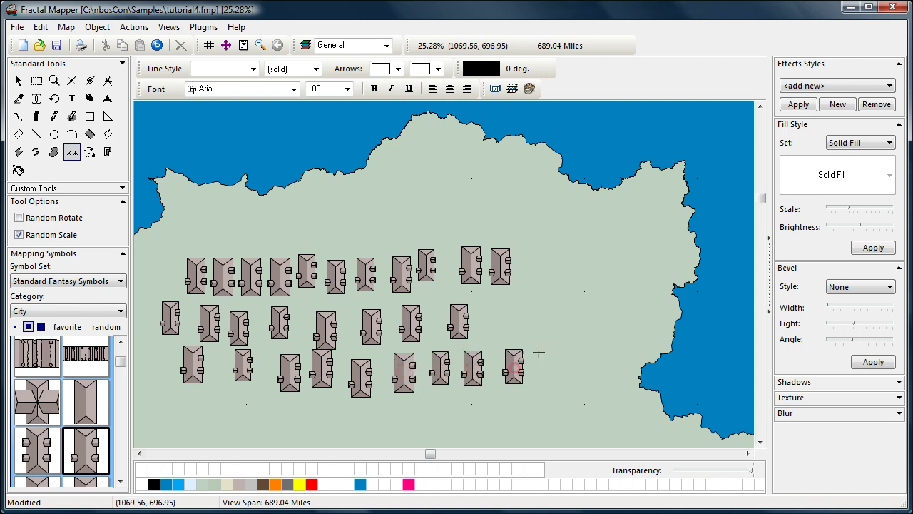
left_click(539, 349)
left_click(569, 318)
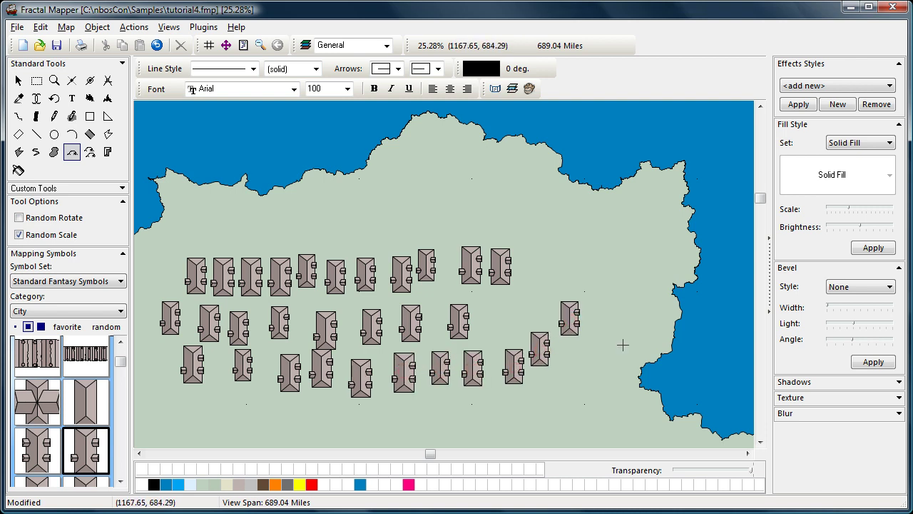
- Delete all buildings and pick the leafy tree from the Trees and Shrubbery category
key("ctrl+a")
key("Delete")
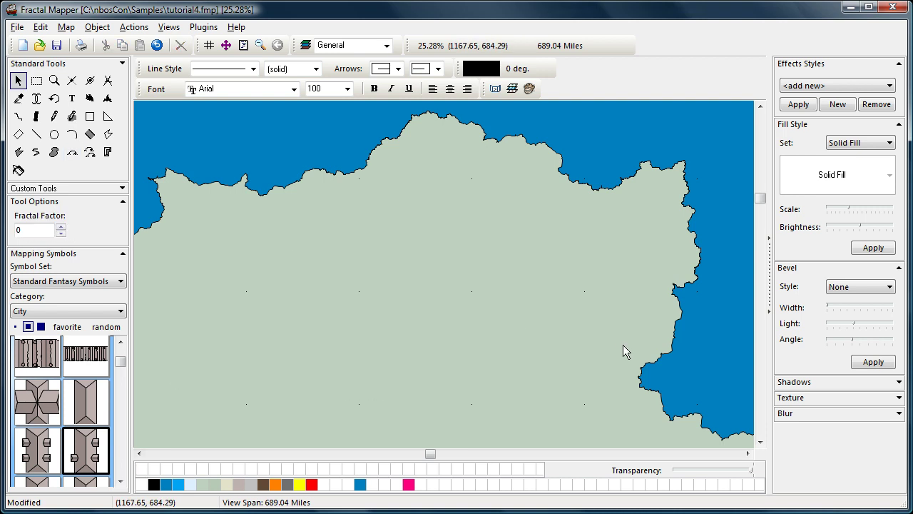
left_click(112, 314)
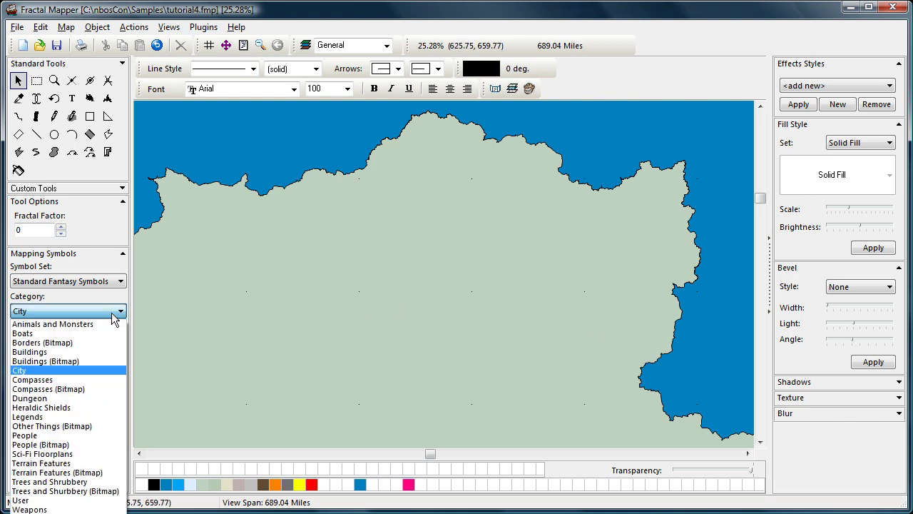
left_click(47, 482)
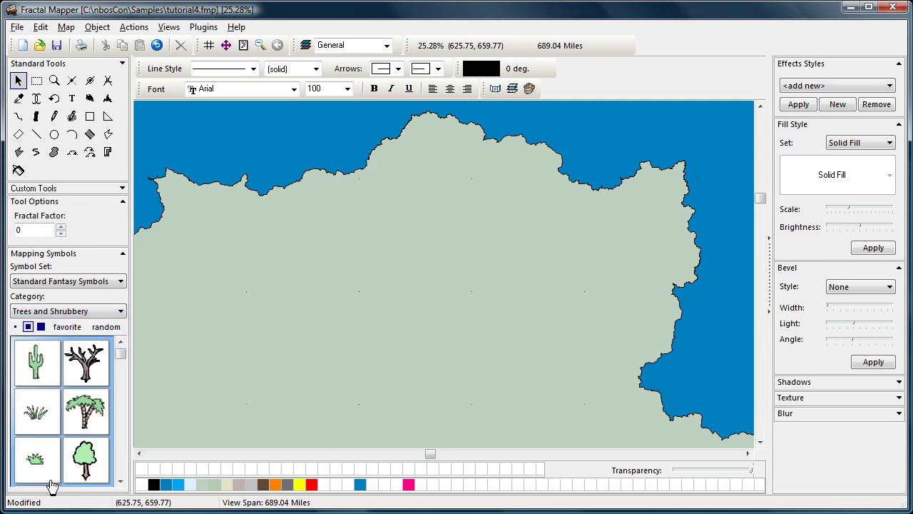
left_click(88, 461)
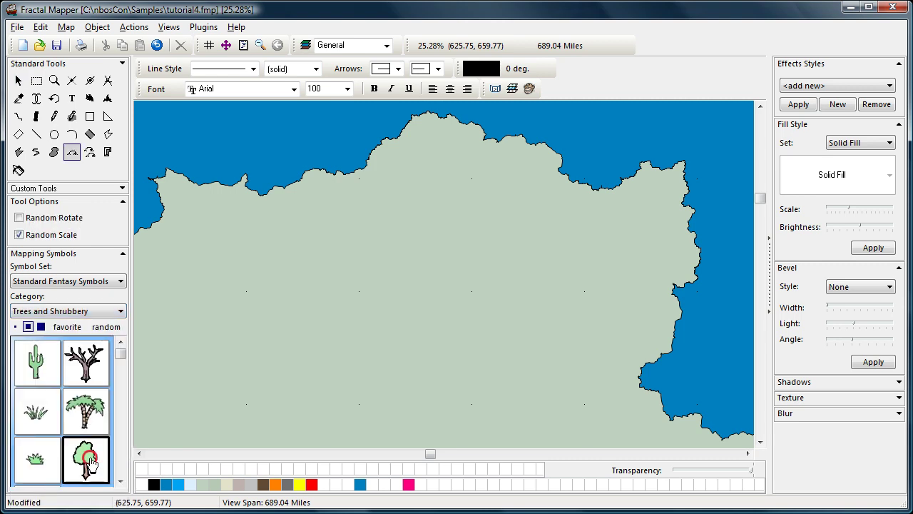
- Use Random Symbol Fill to cover the western land with a dense tree forest
left_click(90, 153)
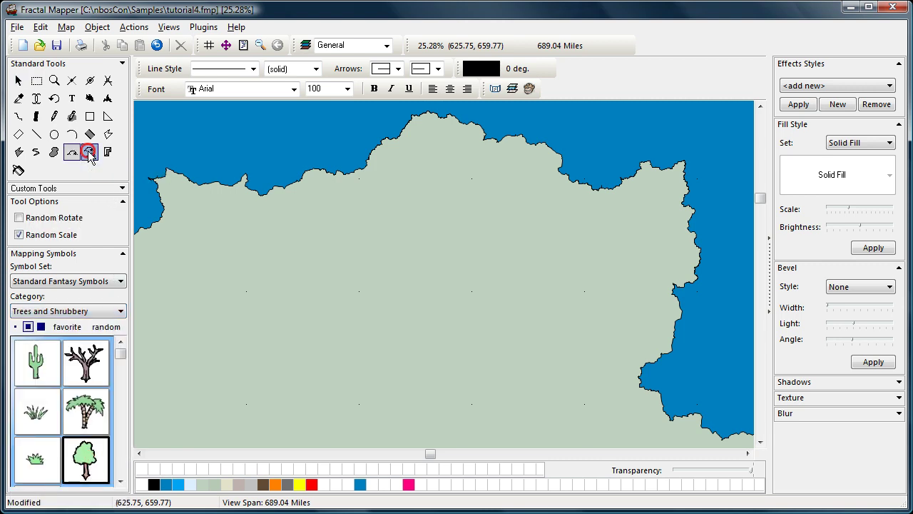
left_click(121, 481)
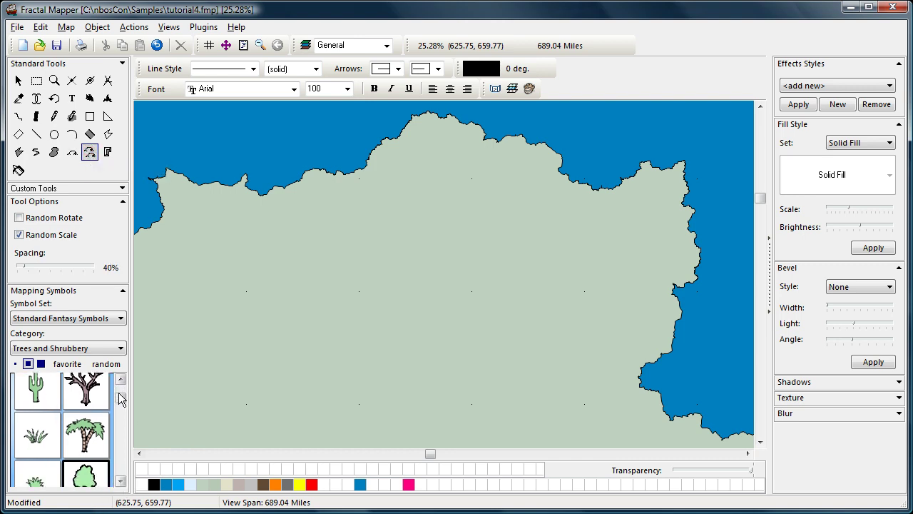
left_click_drag(120, 397, 120, 416)
left_click(91, 440)
mouse_move(204, 243)
left_mouse_down()
mouse_move(183, 265)
mouse_move(196, 296)
mouse_move(268, 296)
mouse_move(283, 318)
mouse_move(359, 324)
mouse_move(415, 283)
mouse_move(449, 214)
mouse_move(434, 167)
mouse_move(384, 175)
mouse_move(303, 225)
mouse_move(210, 235)
left_mouse_up()
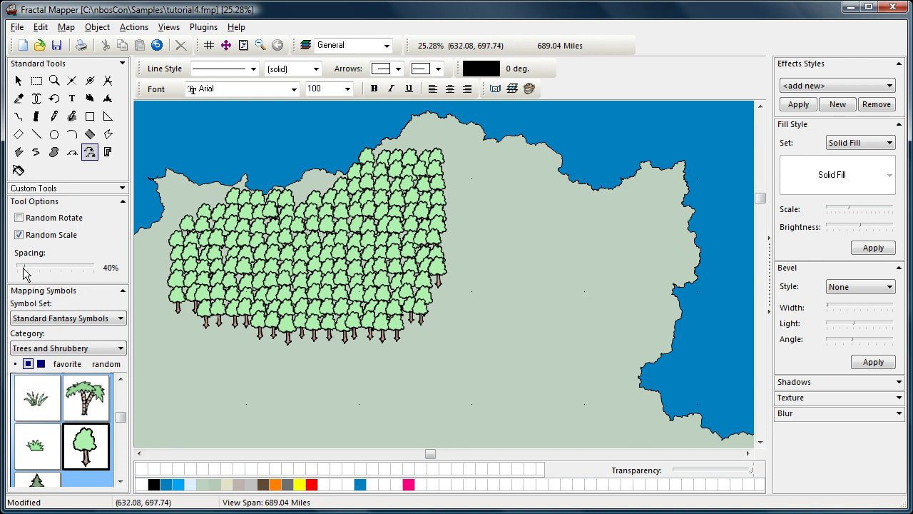
- Fill the east with widely spaced trees, then paint tightly packed pines across the southwest
left_click_drag(24, 270, 63, 269)
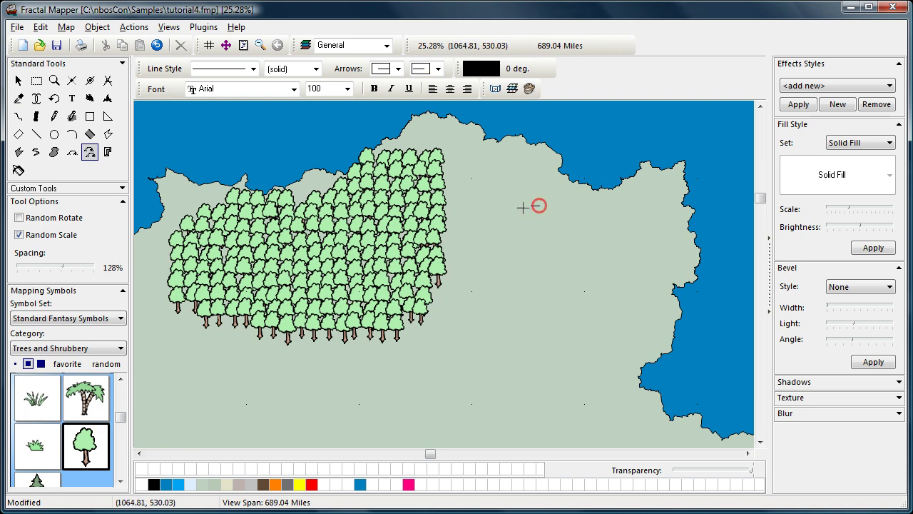
mouse_move(512, 212)
left_mouse_down()
mouse_move(493, 358)
mouse_move(606, 321)
mouse_move(637, 267)
mouse_move(602, 211)
left_mouse_up()
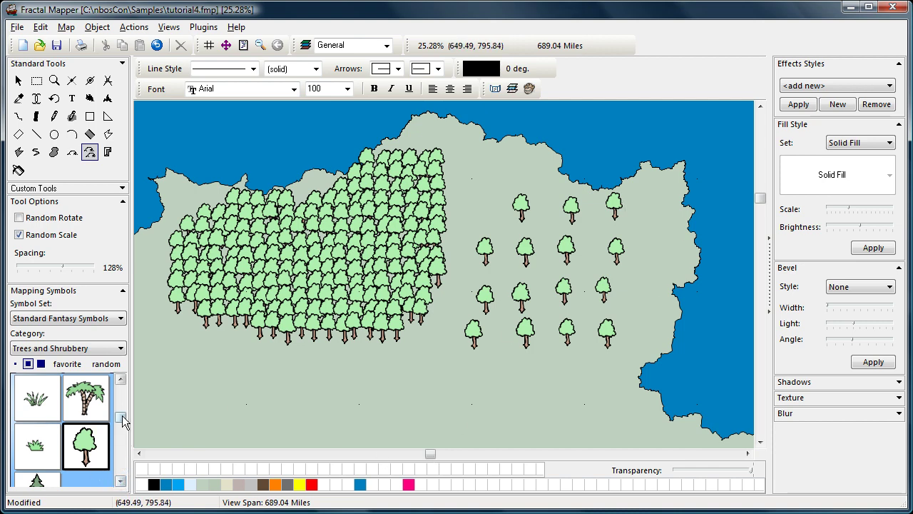
left_click_drag(122, 416, 122, 436)
left_click(29, 460)
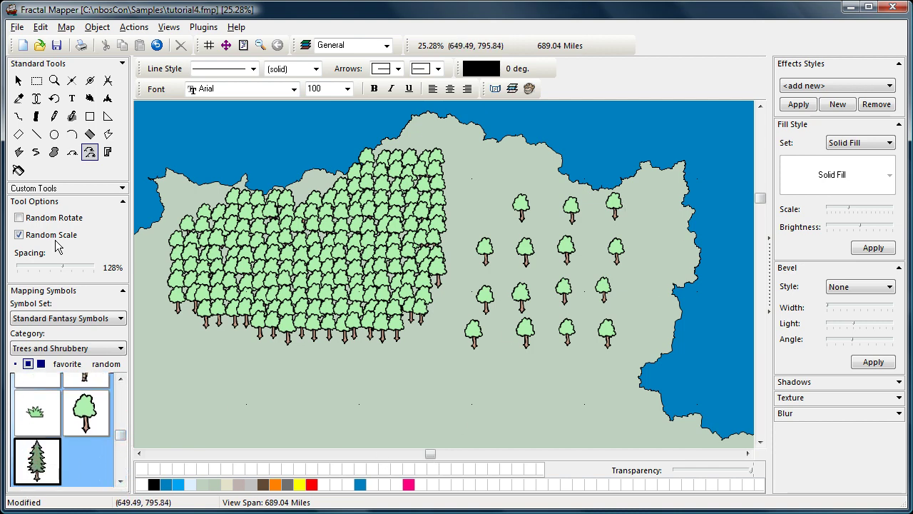
left_click_drag(64, 269, 30, 269)
mouse_move(224, 358)
left_mouse_down()
mouse_move(338, 420)
mouse_move(343, 404)
left_mouse_up()
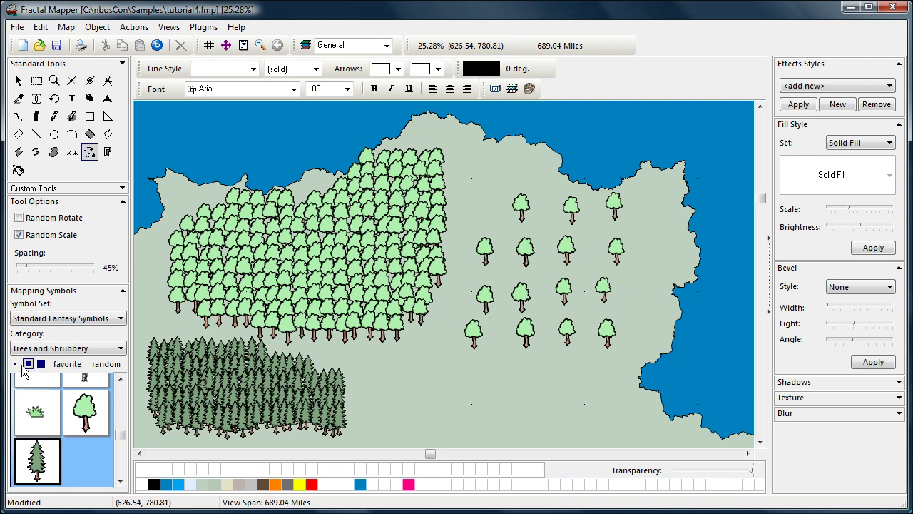
- Collapse Tool Options, cycle thumbnail sizes back to medium, and select all trees with Ctrl+A
left_click(124, 203)
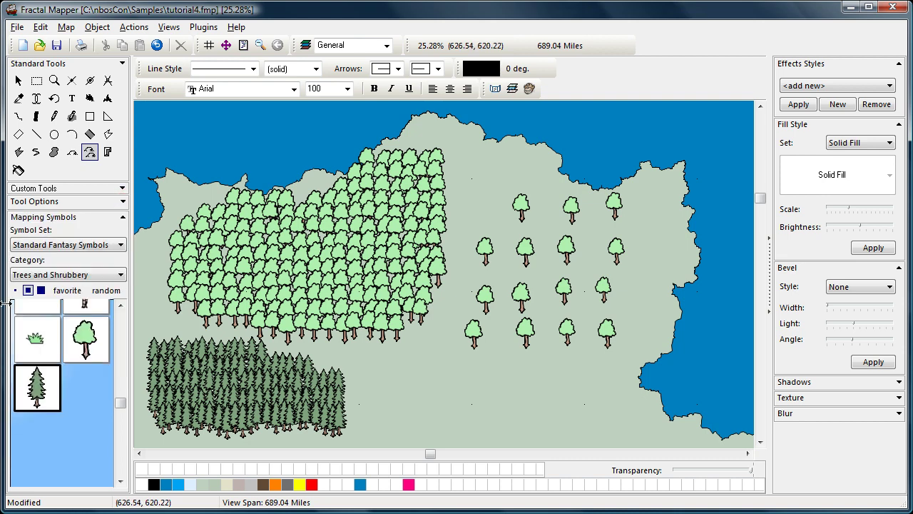
left_click(122, 398)
left_click_drag(127, 385, 125, 333)
left_click(15, 290)
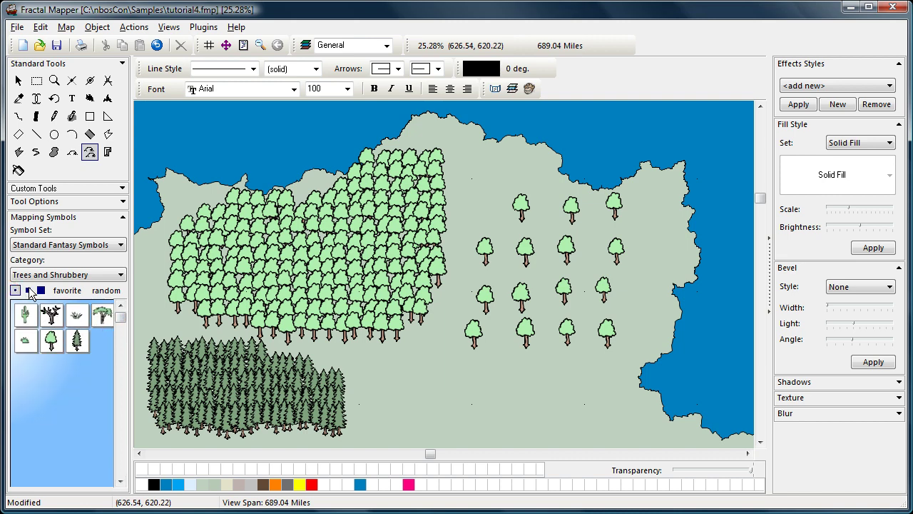
left_click(27, 291)
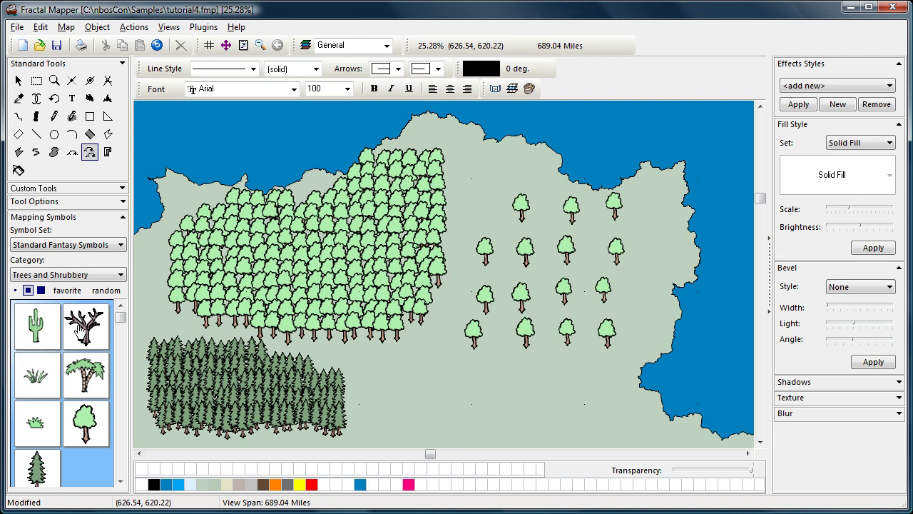
left_click(41, 291)
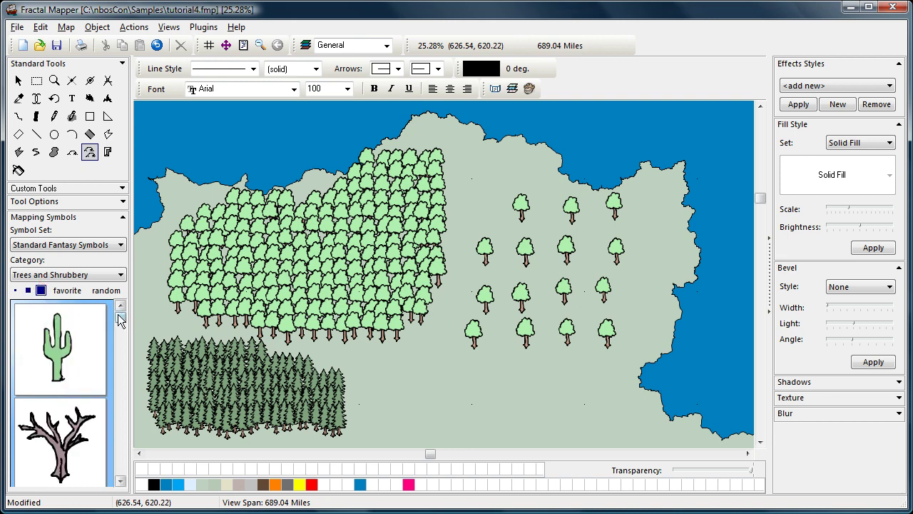
left_click(15, 290)
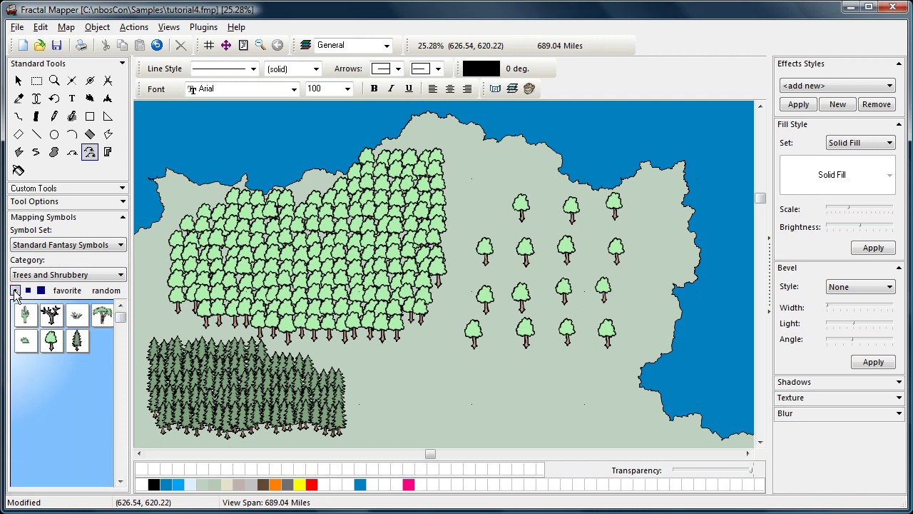
left_click(28, 290)
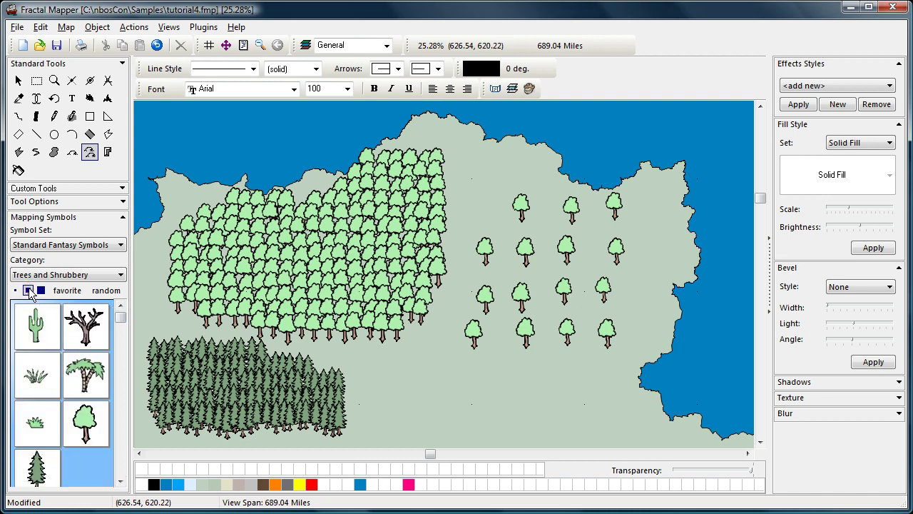
key("ctrl+a")
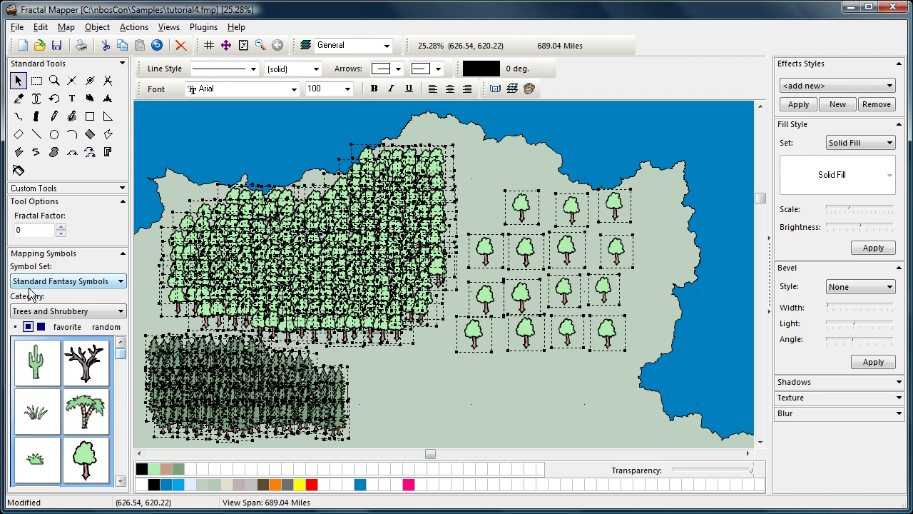
- Delete all trees, mark the round tree as a favourite, and switch to the Favorites symbol set
key("Delete")
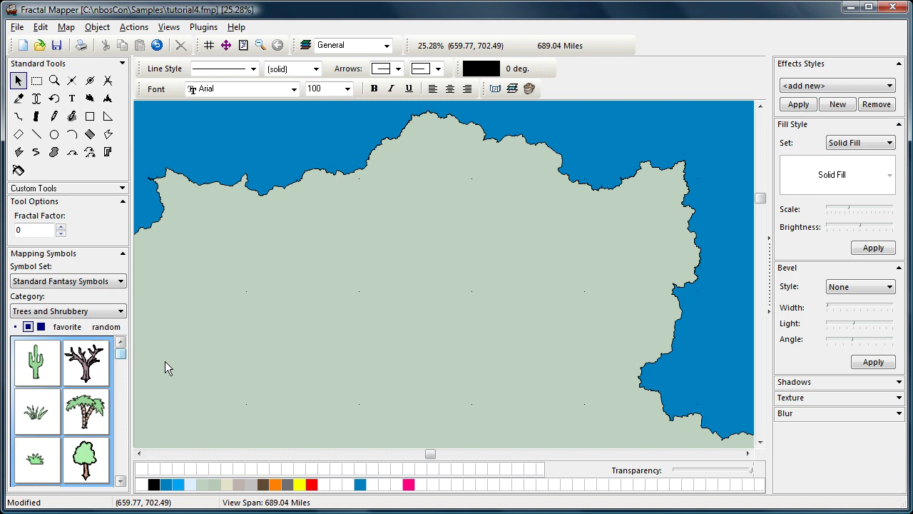
left_click(82, 453)
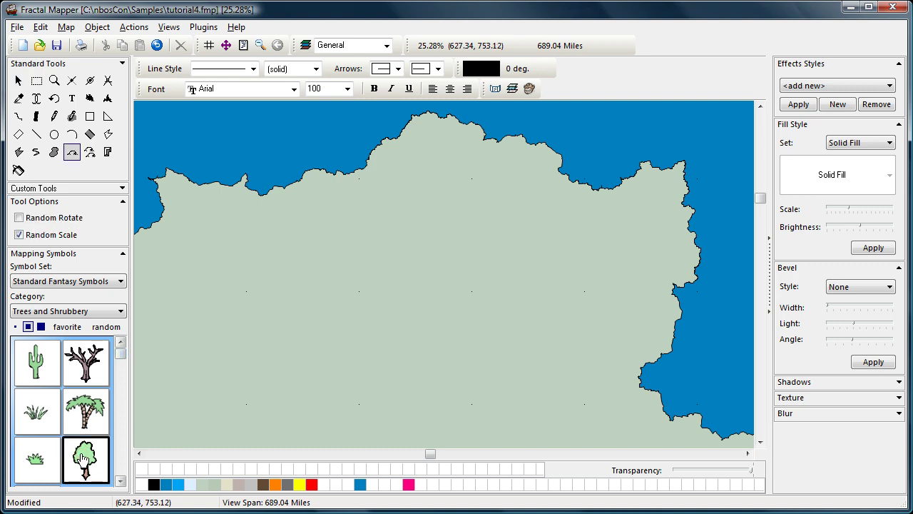
left_click(66, 327)
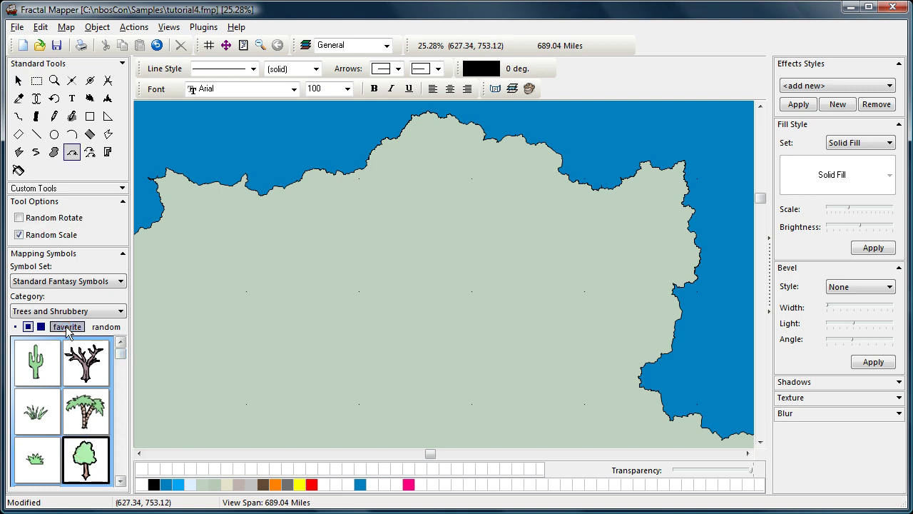
left_click(60, 280)
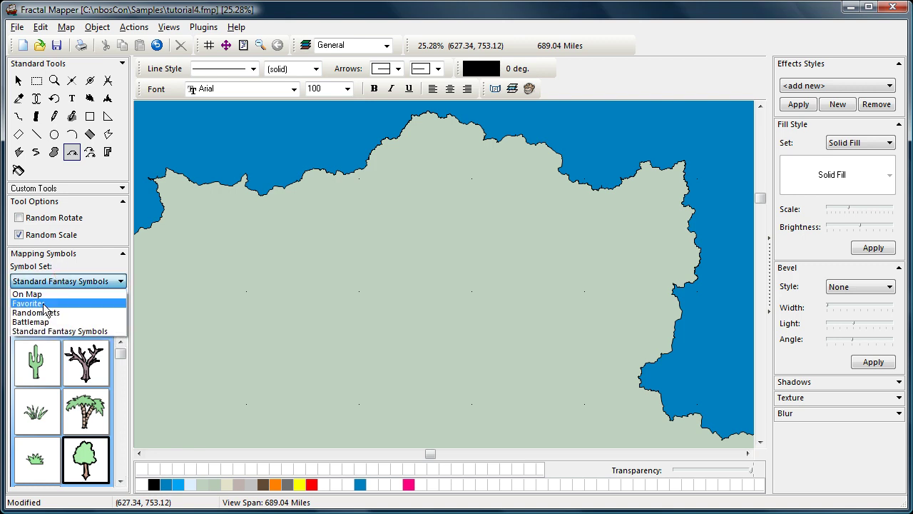
left_click(44, 304)
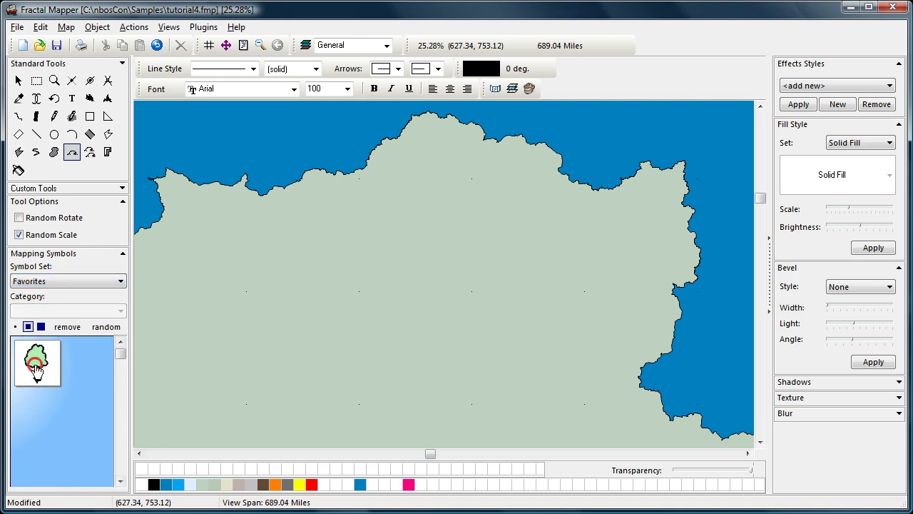
- Stamp seven round trees from Favorites across the land, then select and delete them
left_click(170, 280)
left_click(208, 258)
left_click(248, 253)
left_click(315, 250)
left_click(357, 212)
left_click(414, 211)
left_click(443, 240)
key("ctrl+a")
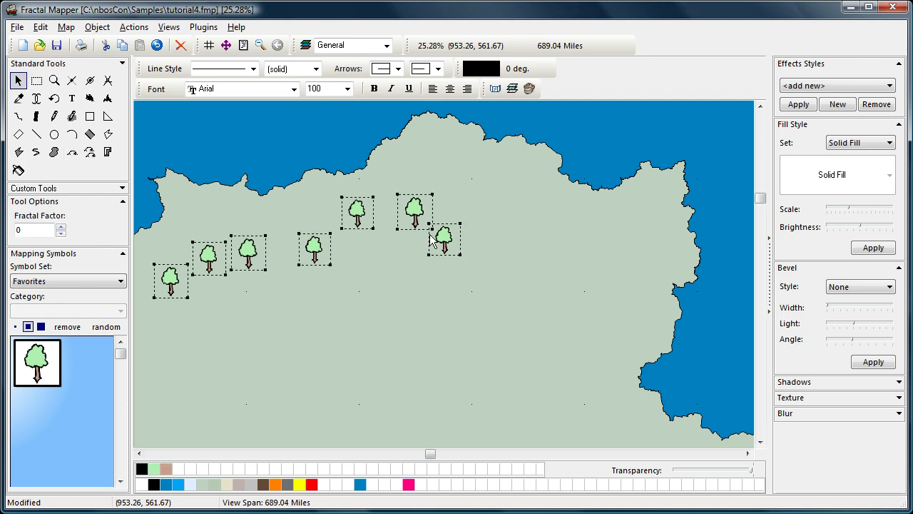
key("Delete")
left_click(62, 282)
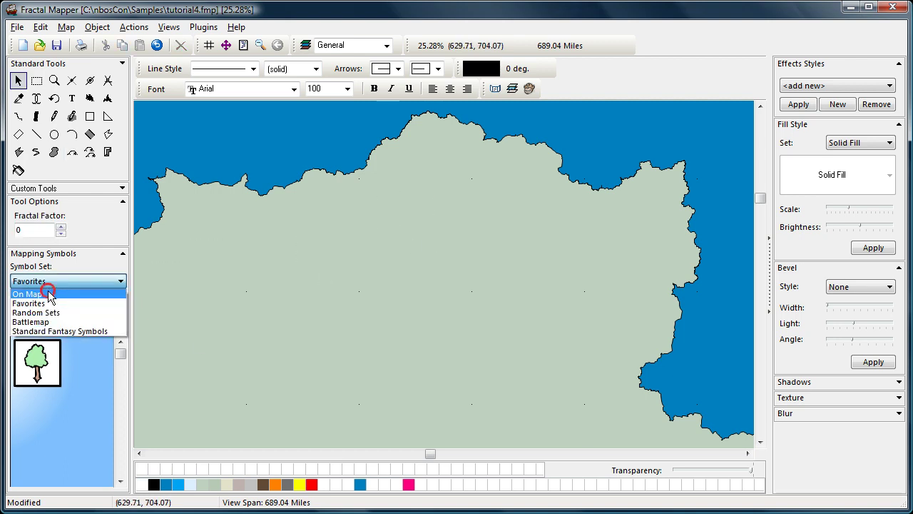
- Stamp three round trees from Standard Fantasy Symbols > Trees and Shrubbery on the left
left_click(48, 291)
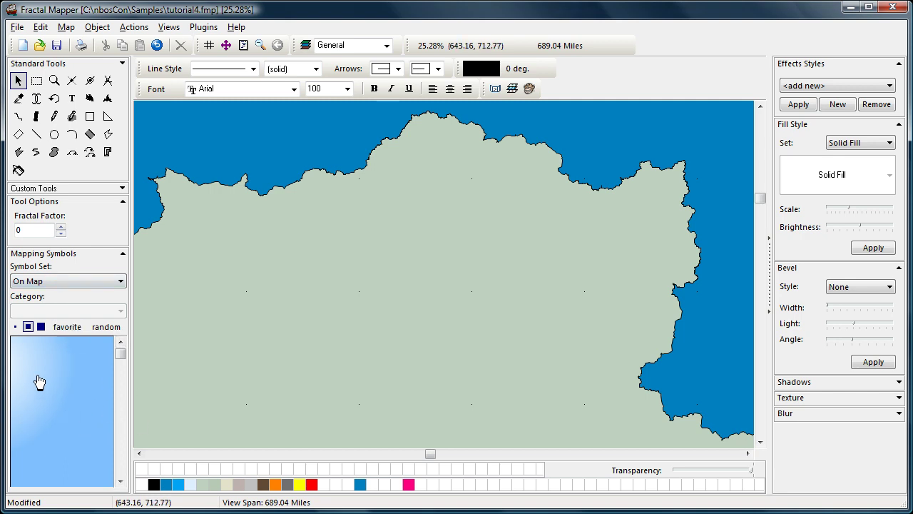
left_click(57, 281)
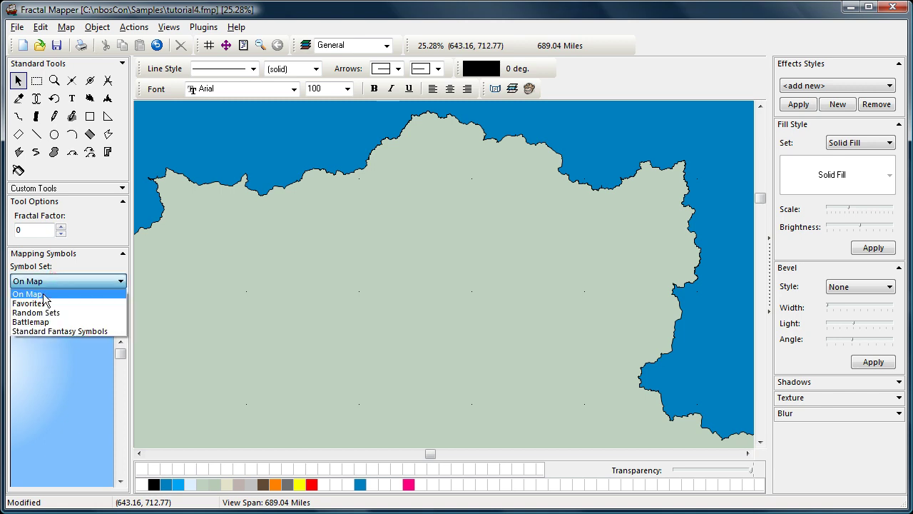
left_click(50, 331)
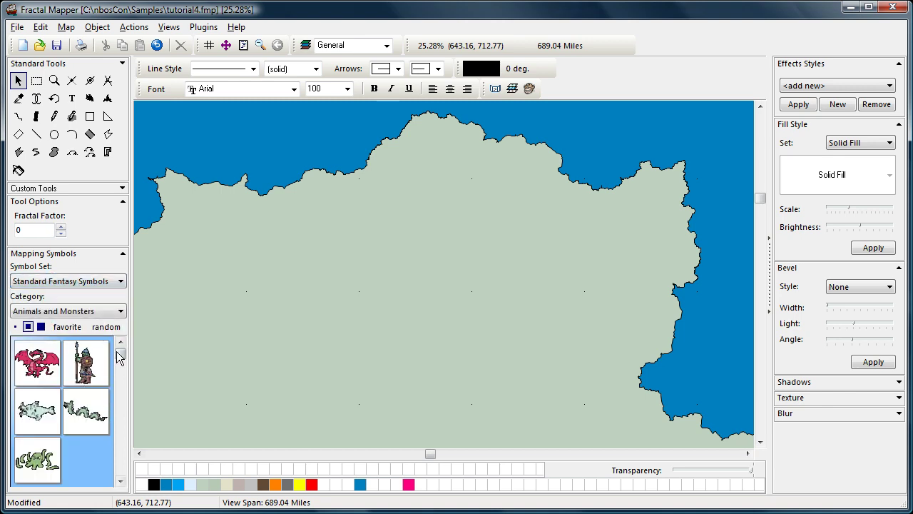
left_click(96, 313)
left_click(43, 485)
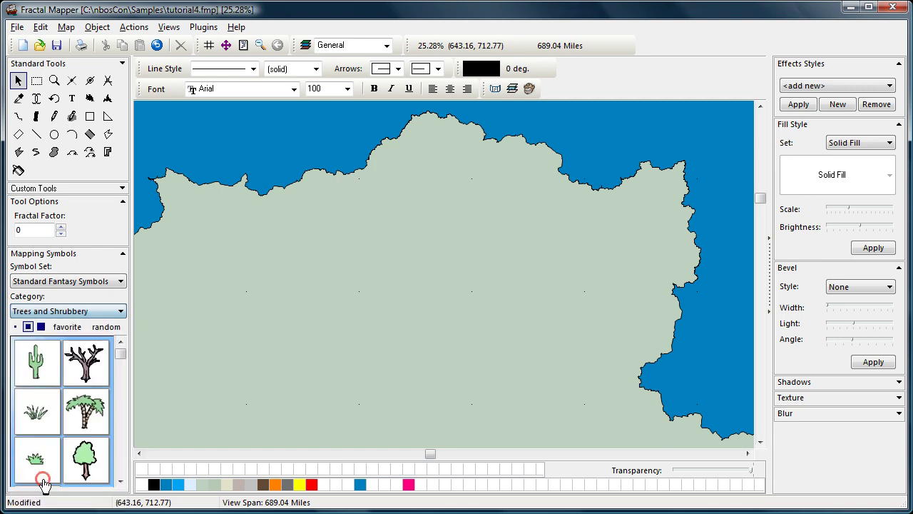
left_click(86, 460)
left_click(177, 327)
left_click(222, 284)
left_click(274, 250)
- Stamp three pine trees on the left of the land
left_click_drag(119, 353, 119, 389)
left_click(30, 457)
left_click(209, 377)
left_click(256, 355)
left_click(309, 326)
- From the On Map set, stamp two pines lower left and three round trees upper left
left_click(55, 281)
left_click(36, 291)
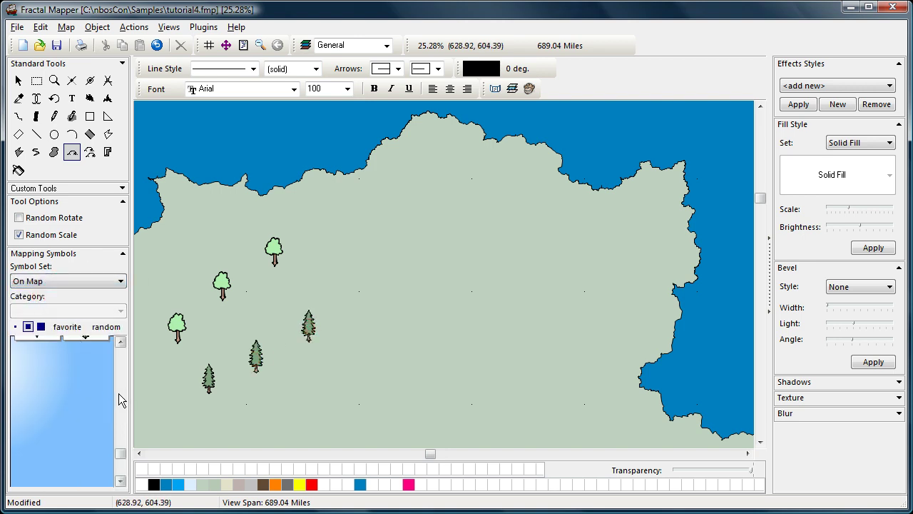
left_click_drag(119, 452, 119, 348)
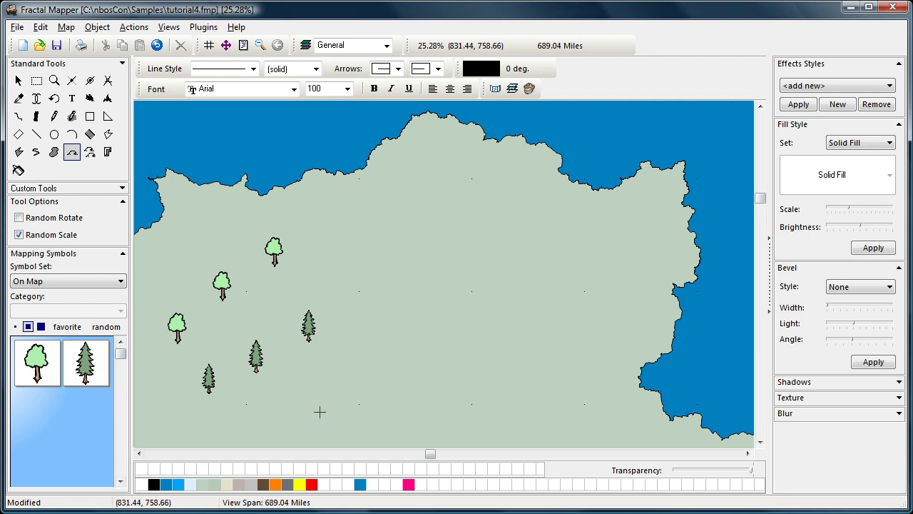
left_click(86, 364)
left_click(168, 380)
left_click(204, 415)
left_click(53, 371)
left_click(167, 272)
left_click(205, 233)
left_click(257, 212)
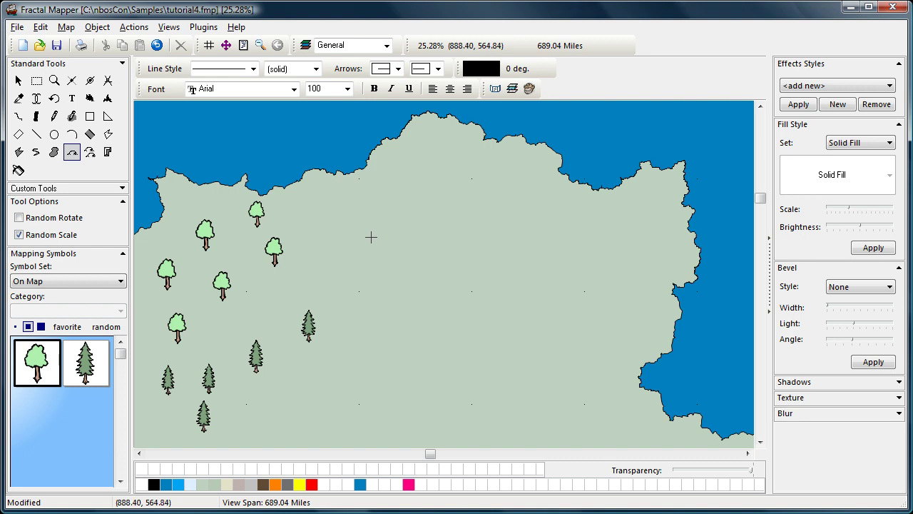
- Delete all trees and show Standard Fantasy Symbols > Trees and Shrubbery
key("ctrl+a")
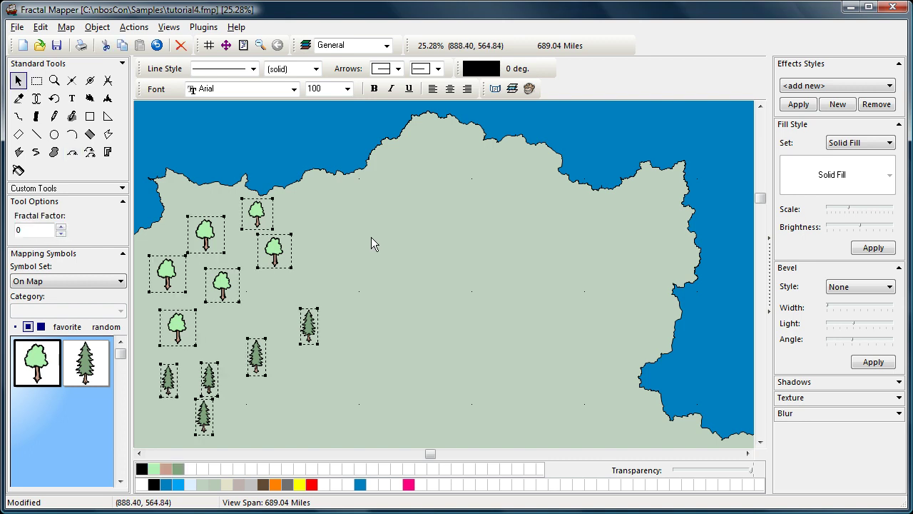
key("Delete")
left_click(45, 281)
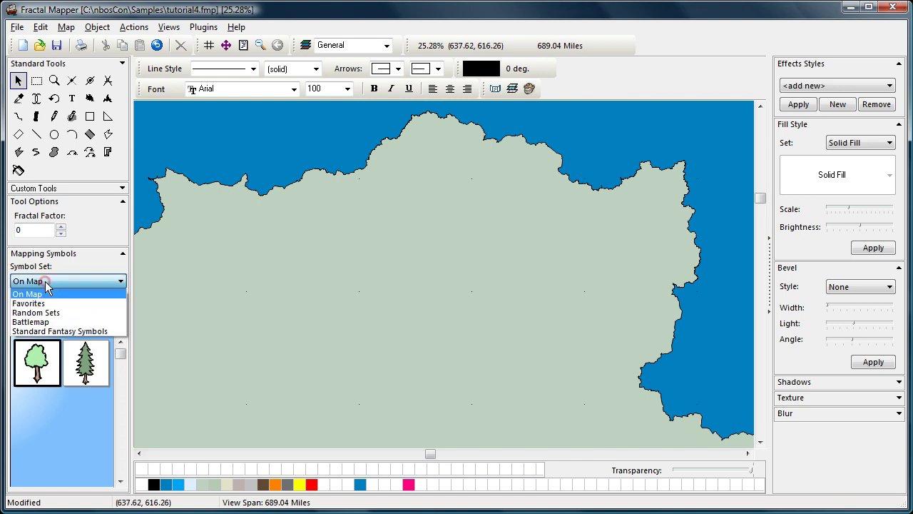
left_click(39, 331)
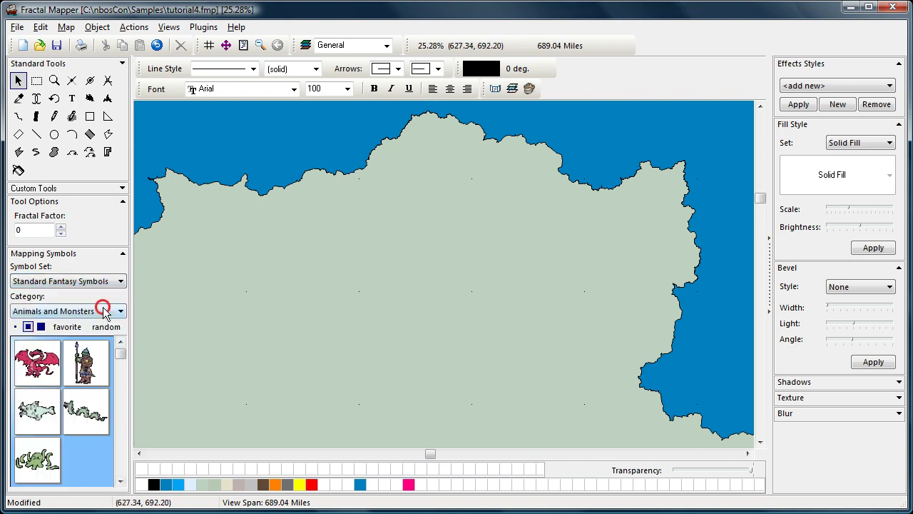
left_click(107, 311)
left_click(61, 481)
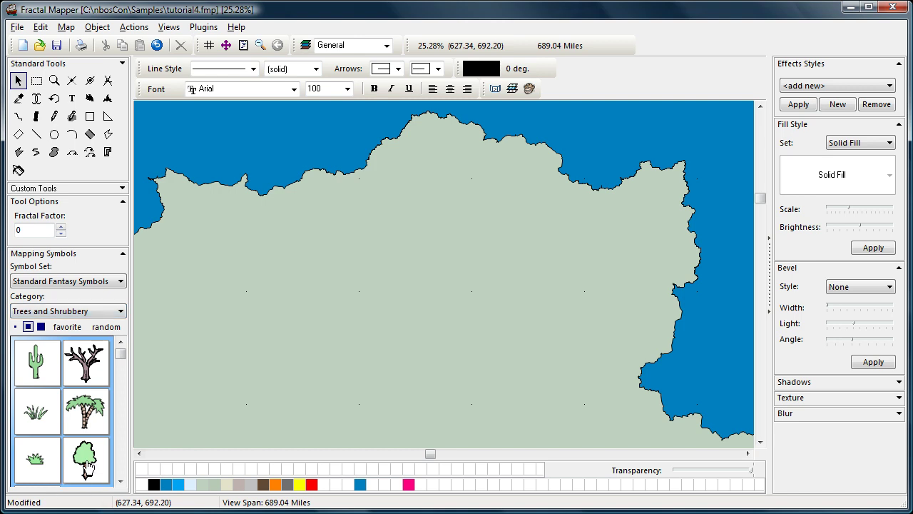
- Stamp a scattered cluster of thirteen leafy trees on the left landmass
left_click(87, 462)
left_click(173, 309)
left_click(206, 331)
left_click(223, 278)
left_click(193, 239)
left_click(225, 227)
left_click(264, 247)
left_click(277, 284)
left_click(258, 323)
left_click(284, 366)
left_click(308, 329)
left_click(308, 280)
left_click(320, 239)
left_click(297, 213)
- Place six pine trees below and to the right of the leafy cluster
left_click(119, 438)
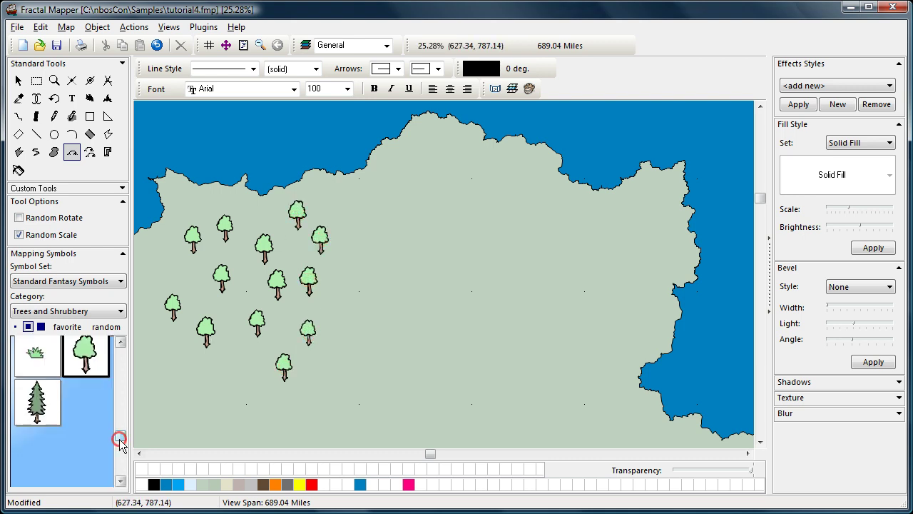
left_click(32, 403)
left_click(162, 399)
left_click(209, 410)
left_click(263, 413)
left_click(307, 413)
left_click(347, 382)
left_click(366, 346)
left_click_drag(120, 430, 122, 377)
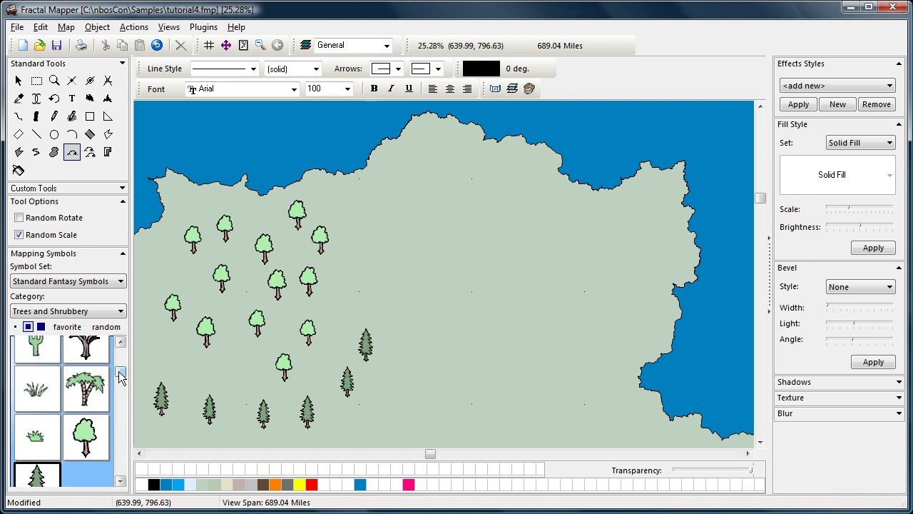
- Add the leafy tree Tree1.fmp to a new random set named Mixed Trees
left_click(86, 435)
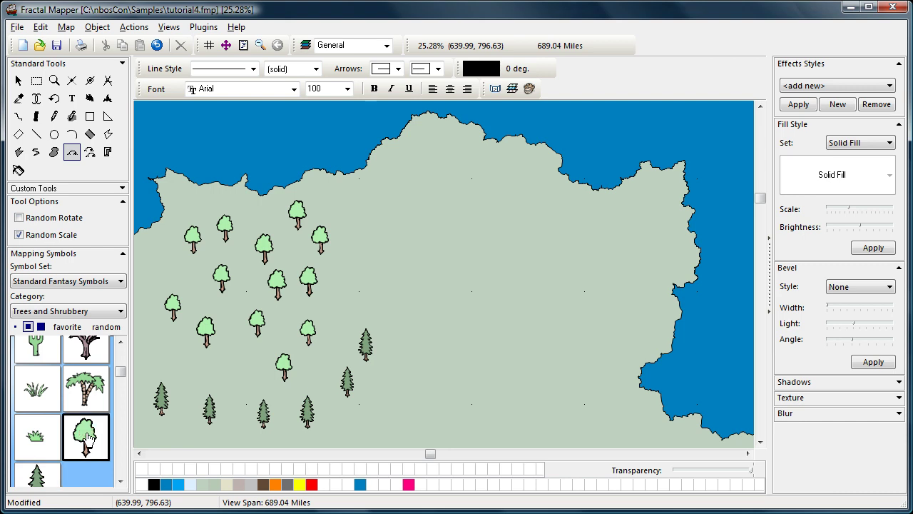
left_click(103, 327)
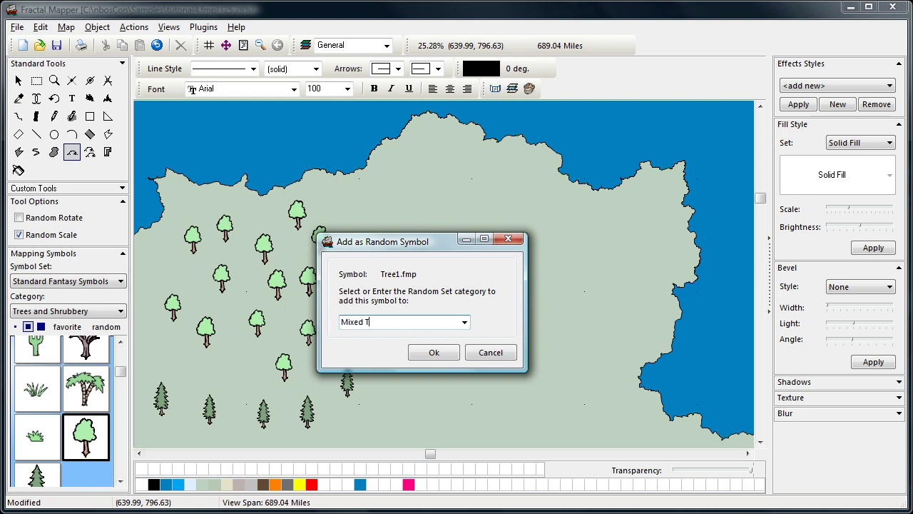
left_click(433, 353)
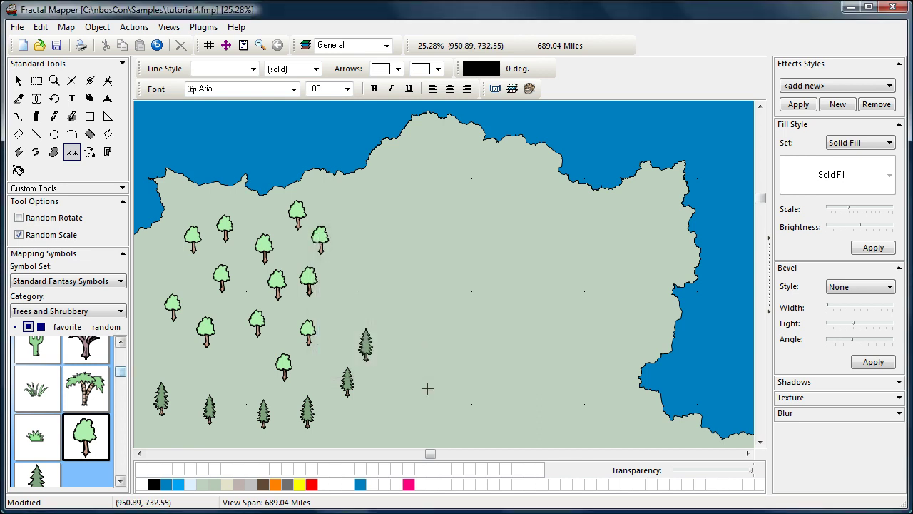
- View the Mixed Trees contents under the Random Sets symbol set
left_click(93, 281)
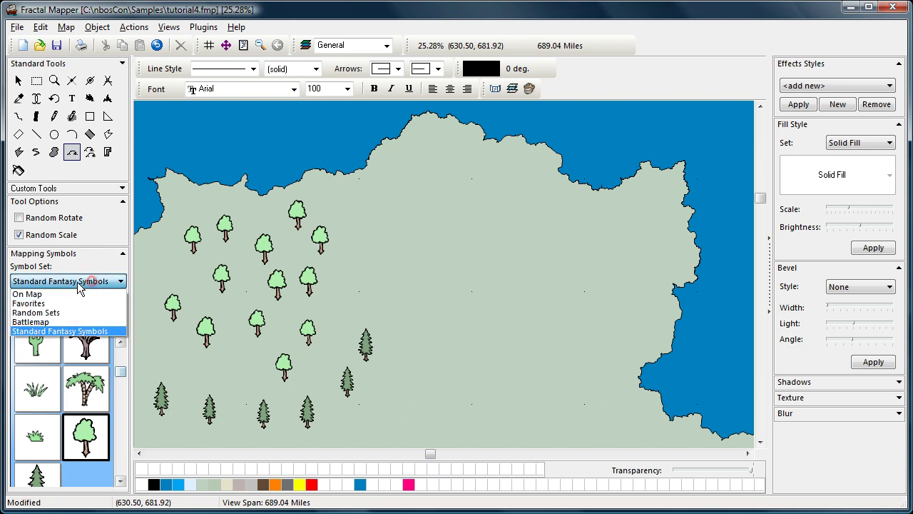
left_click(58, 312)
left_click(87, 311)
left_click(59, 330)
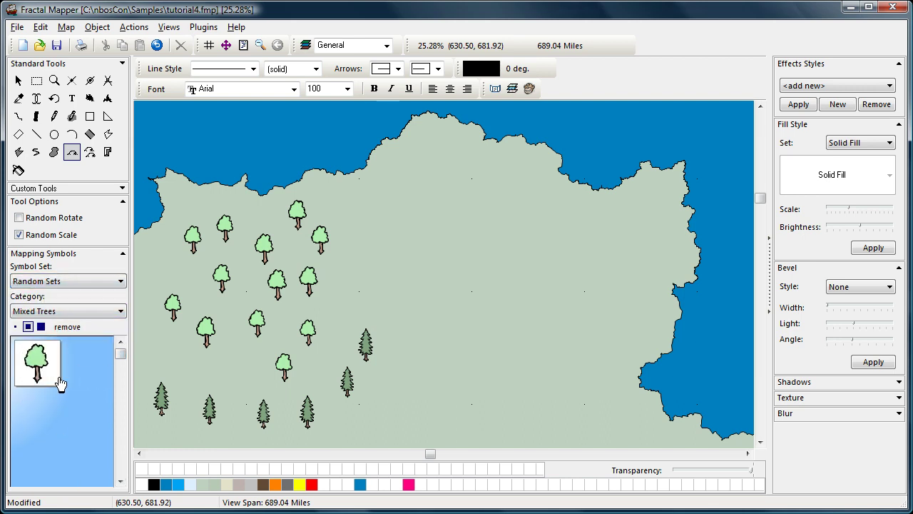
- Add the pine tree Tree2.fmp from Trees and Shrubbery to the Mixed Trees random set
left_click(62, 281)
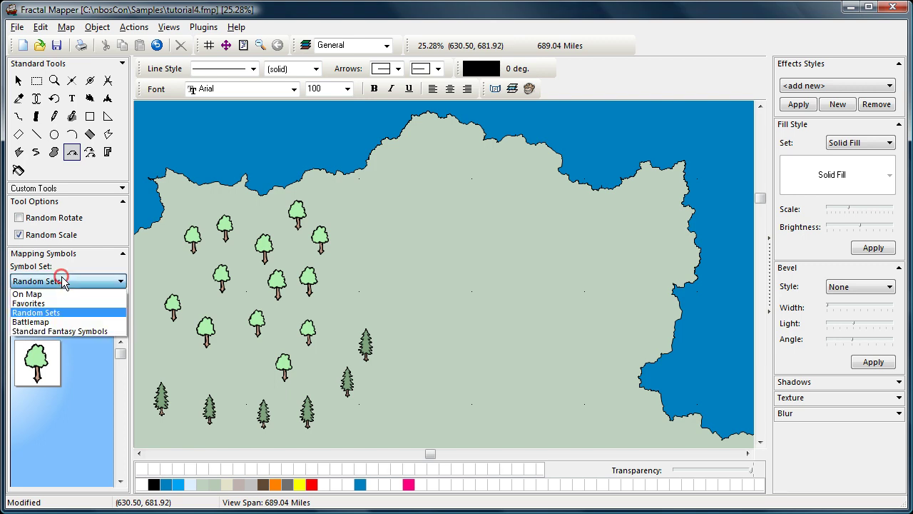
left_click(55, 333)
left_click(87, 311)
left_click(63, 484)
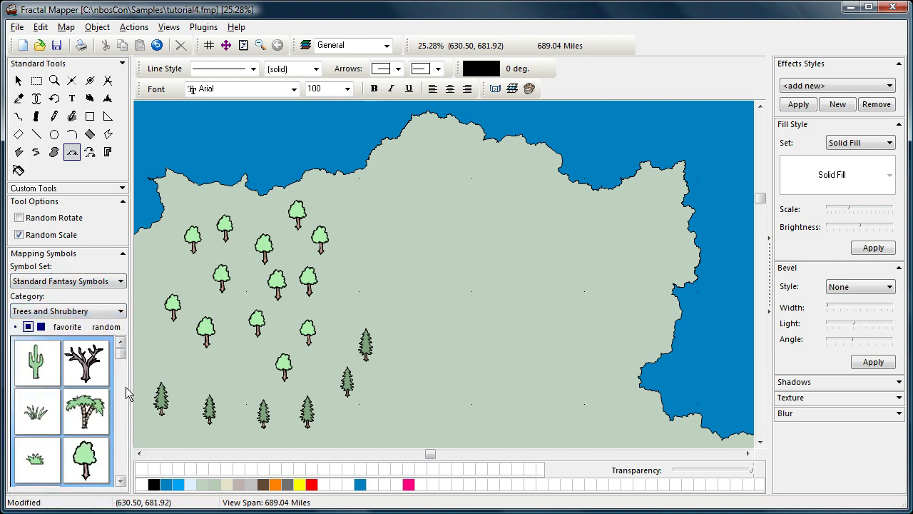
left_click_drag(121, 351, 121, 401)
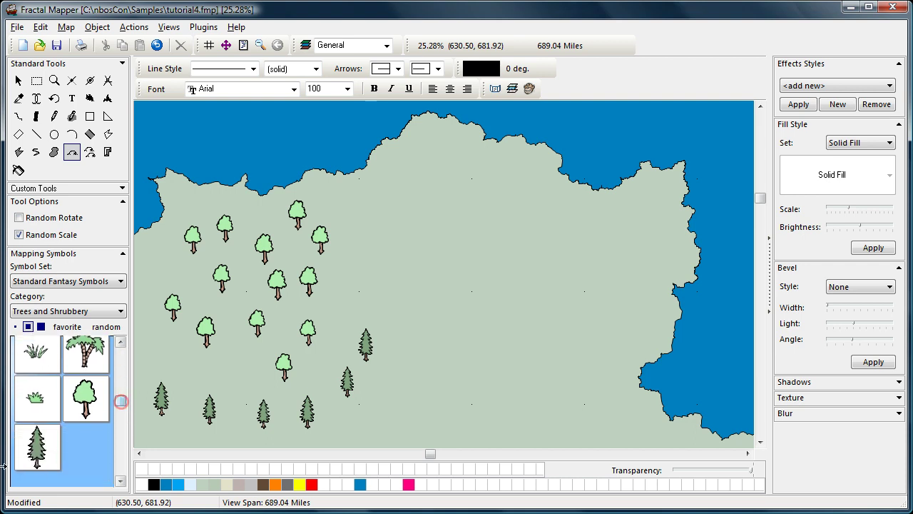
left_click(37, 446)
left_click(105, 326)
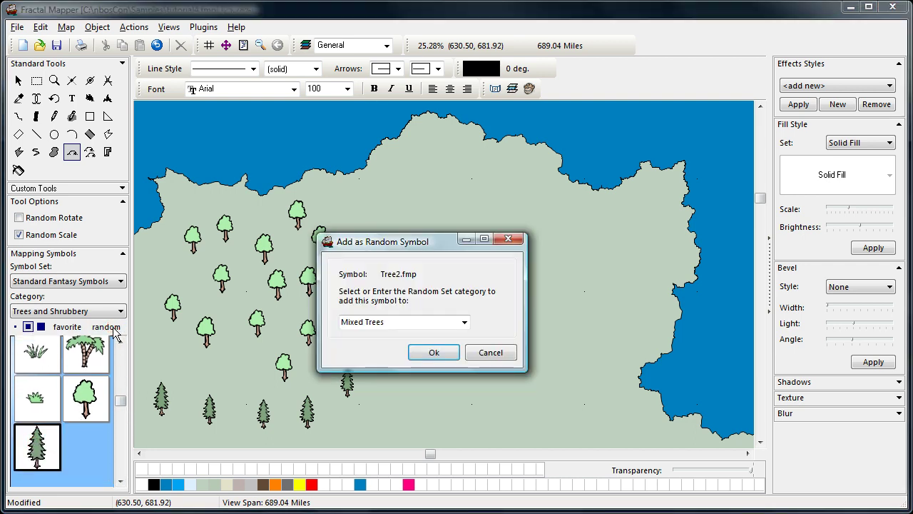
left_click(433, 352)
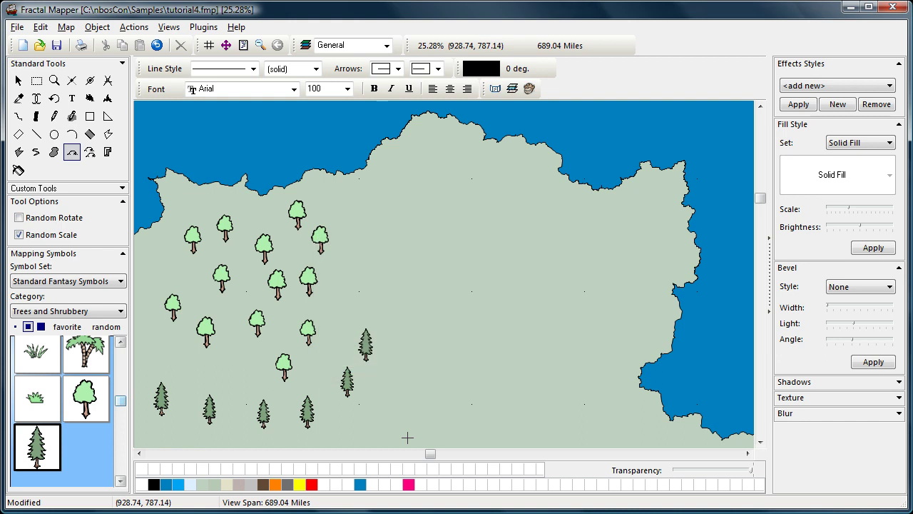
- Show Random Sets > Mixed Trees, now listing both the leafy and pine trees
left_click(114, 281)
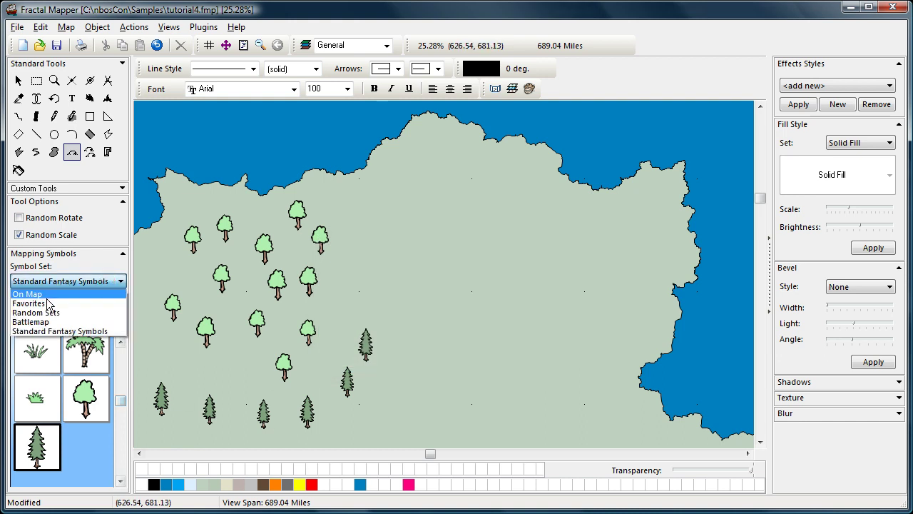
left_click(41, 312)
left_click(57, 311)
left_click(43, 333)
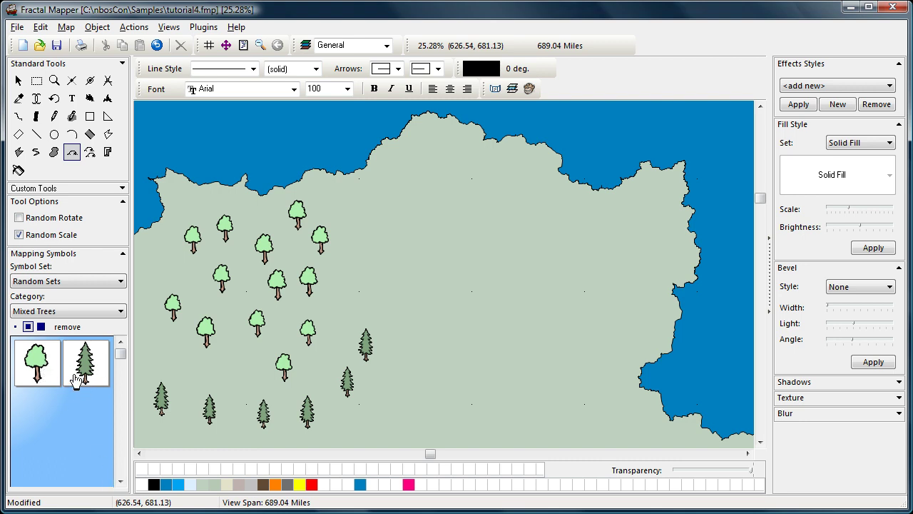
- Select the Mixed Trees set and stamp six random trees in the landmass centre
left_click(44, 363)
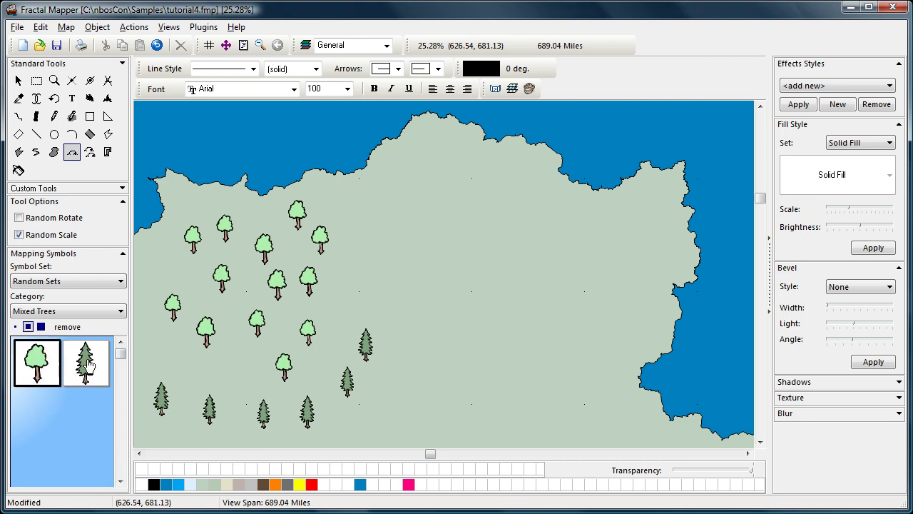
left_click(87, 362)
left_click(39, 367)
left_click(396, 231)
left_click(413, 257)
left_click(437, 284)
left_click(460, 258)
left_click(455, 224)
left_click(437, 200)
- Stamp fourteen more random trees across the northern, eastern and southern landmass
left_click(426, 162)
left_click(471, 162)
left_click(476, 192)
left_click(523, 235)
left_click(551, 207)
left_click(563, 230)
left_click(575, 269)
left_click(567, 310)
left_click(530, 305)
left_click(464, 328)
left_click(470, 360)
left_click(523, 369)
left_click(562, 378)
left_click(588, 362)
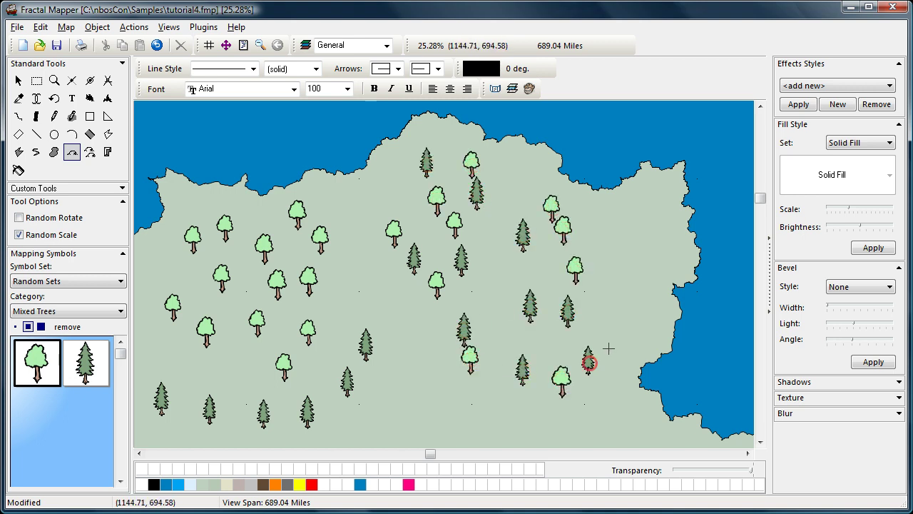
- Add random trees along the eastern coast and fill the remaining gaps
left_click(609, 346)
left_click(628, 305)
left_click(632, 271)
left_click(622, 237)
left_click(596, 209)
left_click(516, 172)
left_click(486, 228)
left_click(488, 278)
left_click(503, 324)
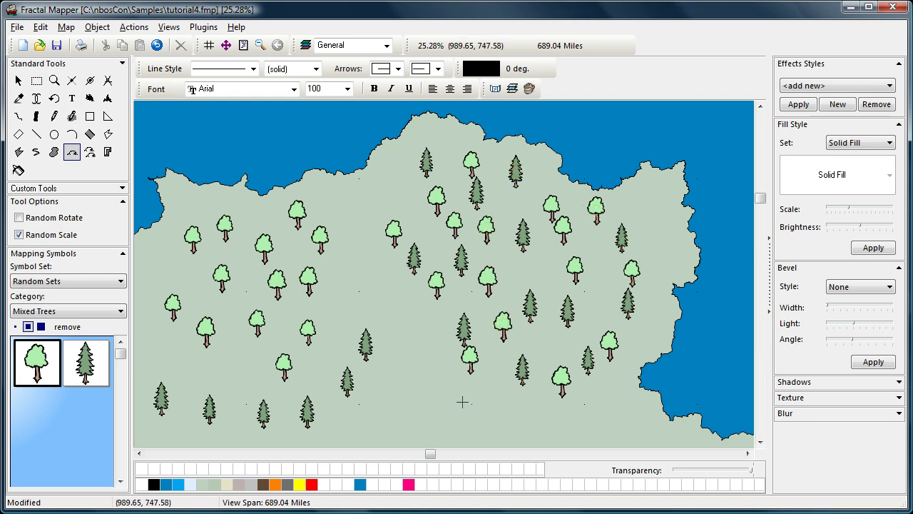
- Clear all placed trees and sprinkle Mixed Trees at 35% spacing over the western-central landmass
key("ctrl+a")
key("Delete")
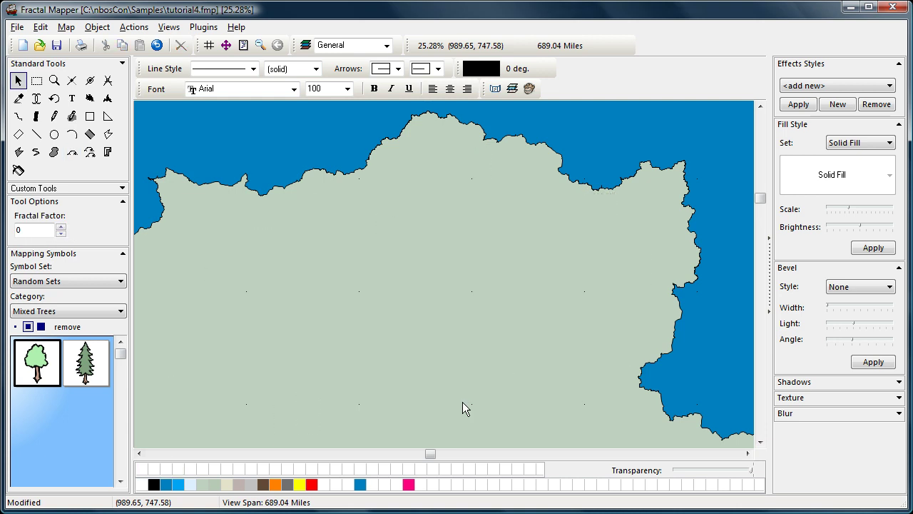
left_click(89, 152)
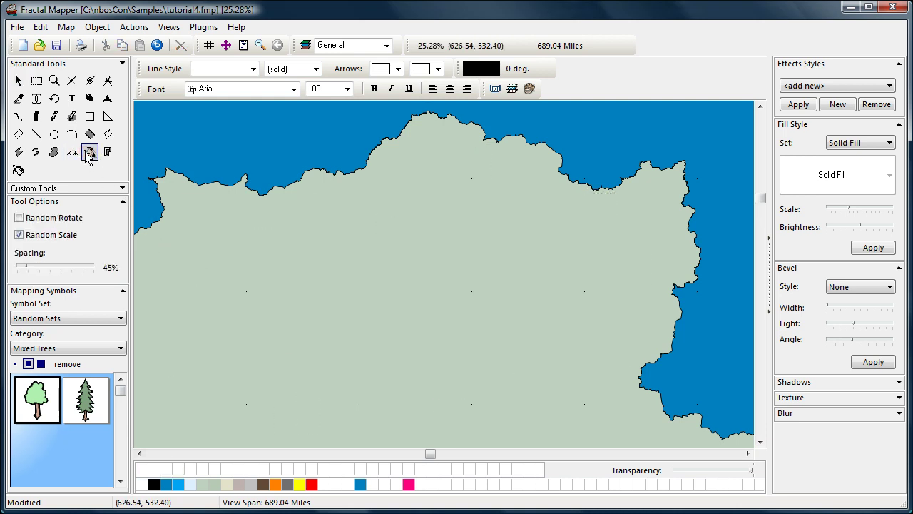
left_click(27, 265)
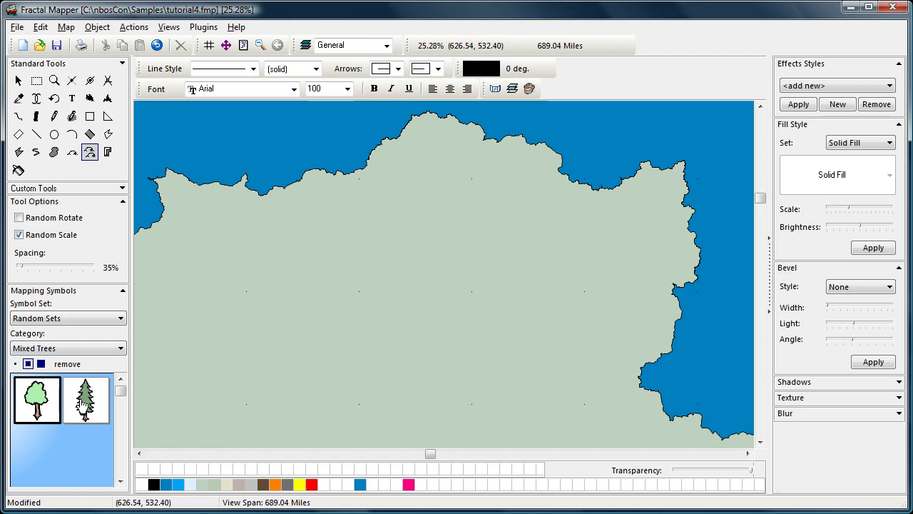
mouse_move(303, 235)
left_mouse_down()
mouse_move(195, 322)
mouse_move(348, 385)
mouse_move(497, 346)
mouse_move(534, 265)
mouse_move(441, 230)
mouse_move(397, 228)
left_mouse_up()
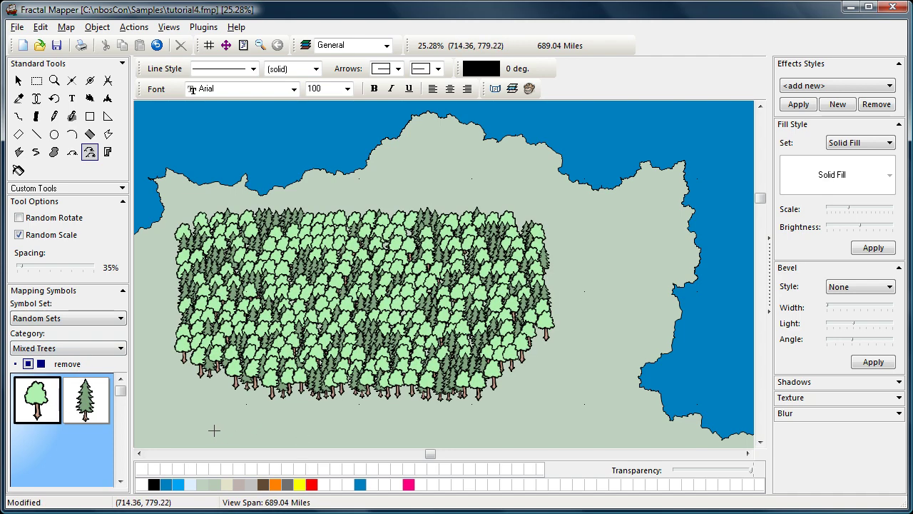